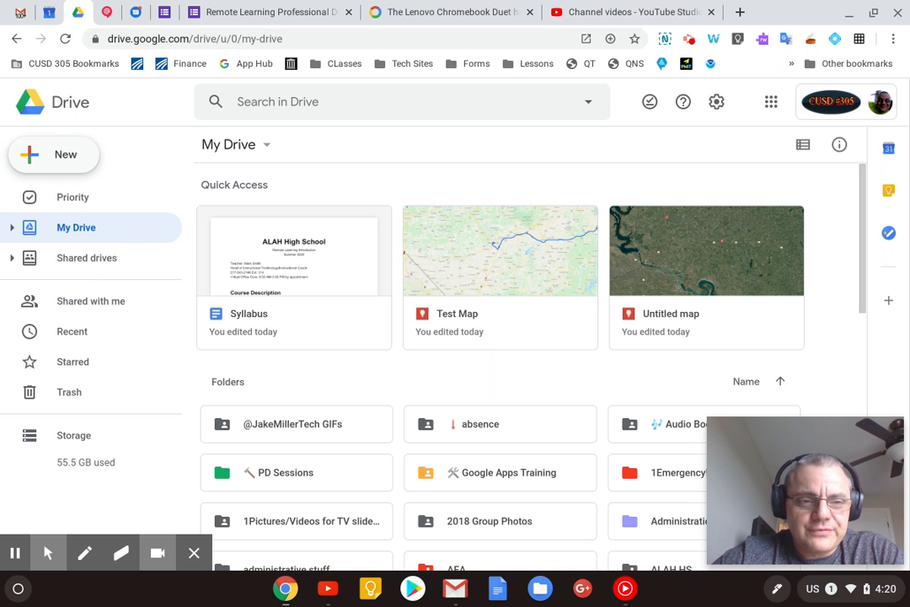
- Create a new Google My Maps map from Google Drive
left_click(59, 155)
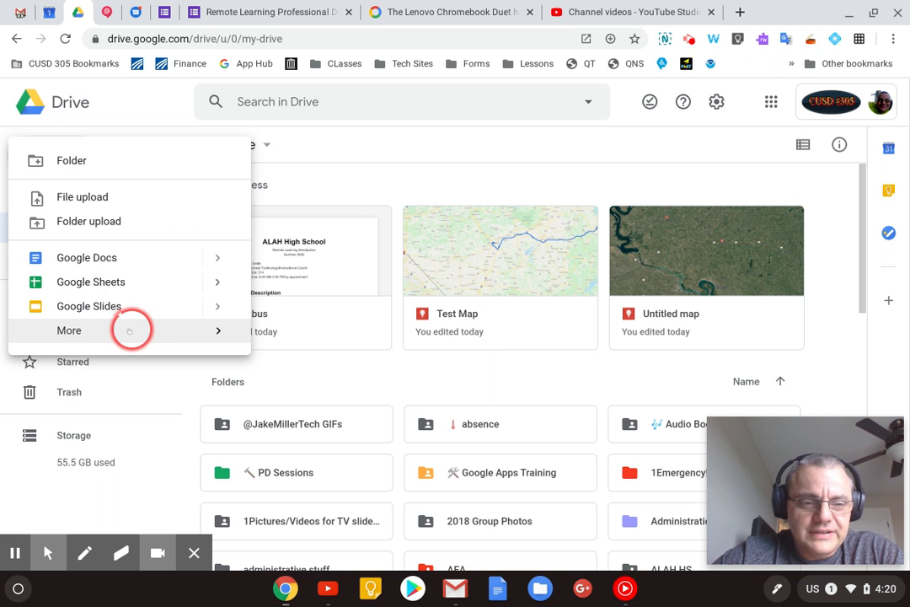
mouse_move(130, 330)
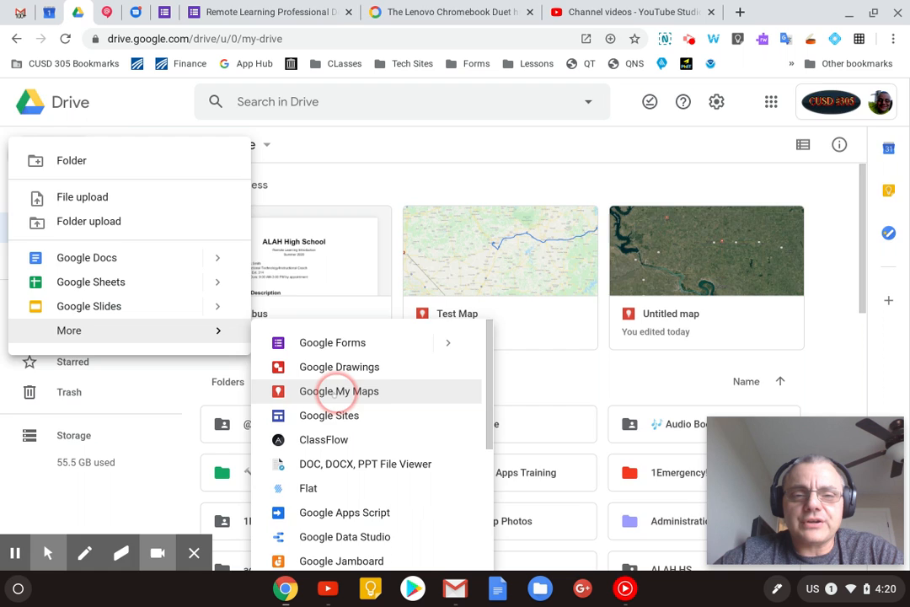
left_click(338, 391)
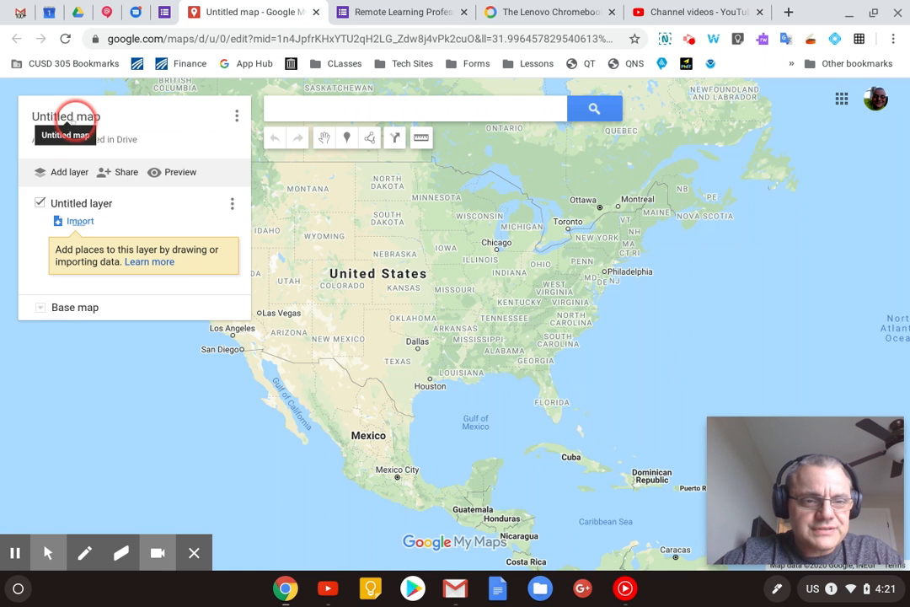
- Change the title of the new map to "Test 3"
left_click(65, 116)
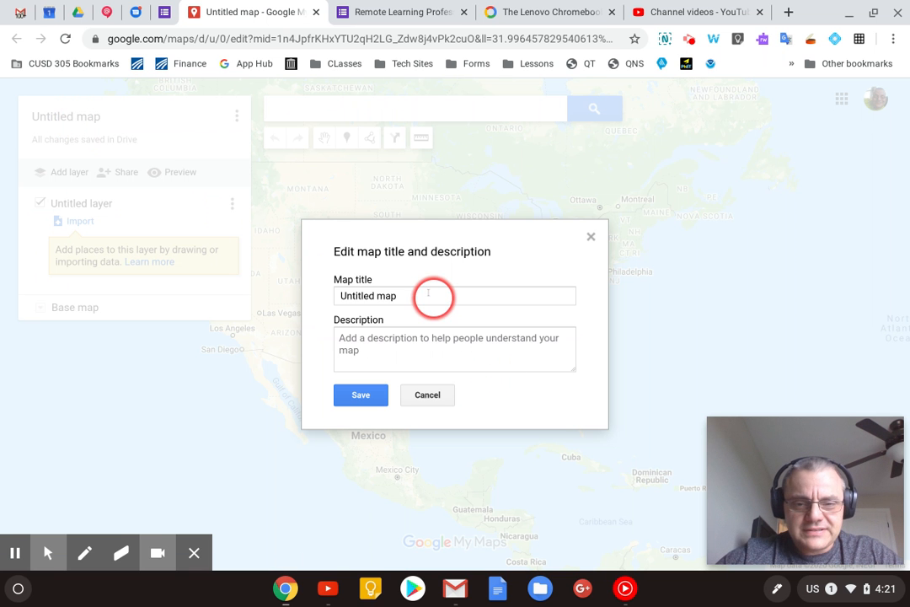
left_click(428, 294)
key("ctrl+a")
type("T")
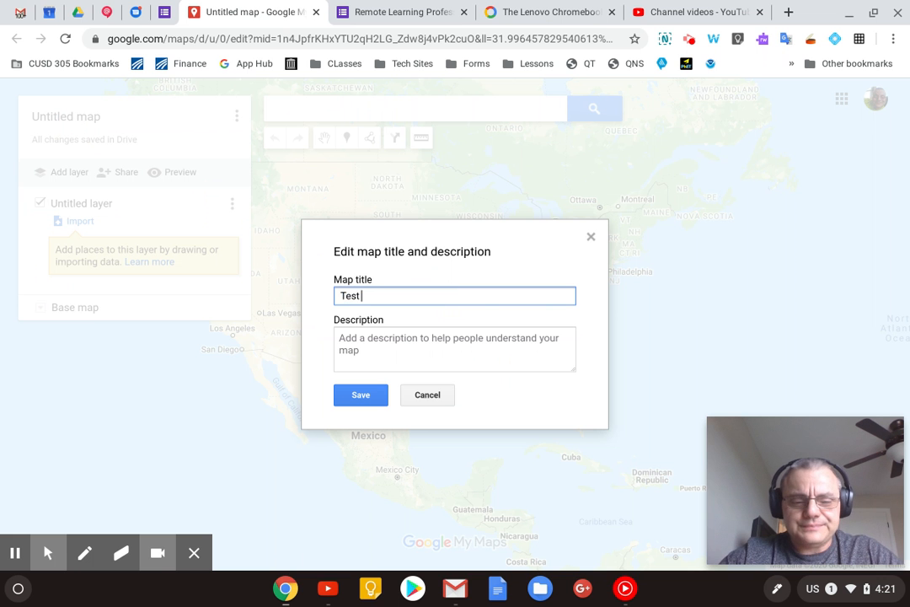
key("Return")
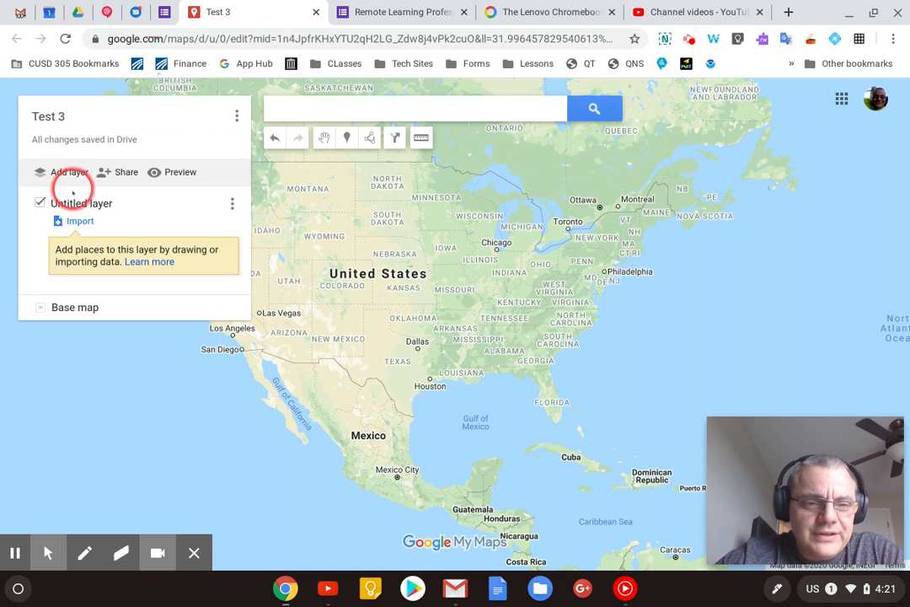
- Rename the map's untitled layer to "Test1"
left_click(70, 203)
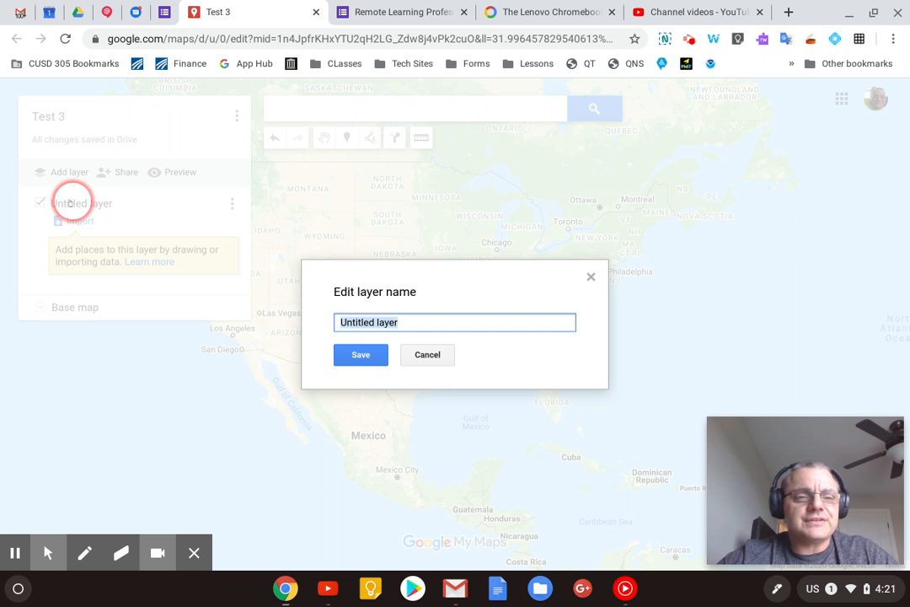
type("Test1")
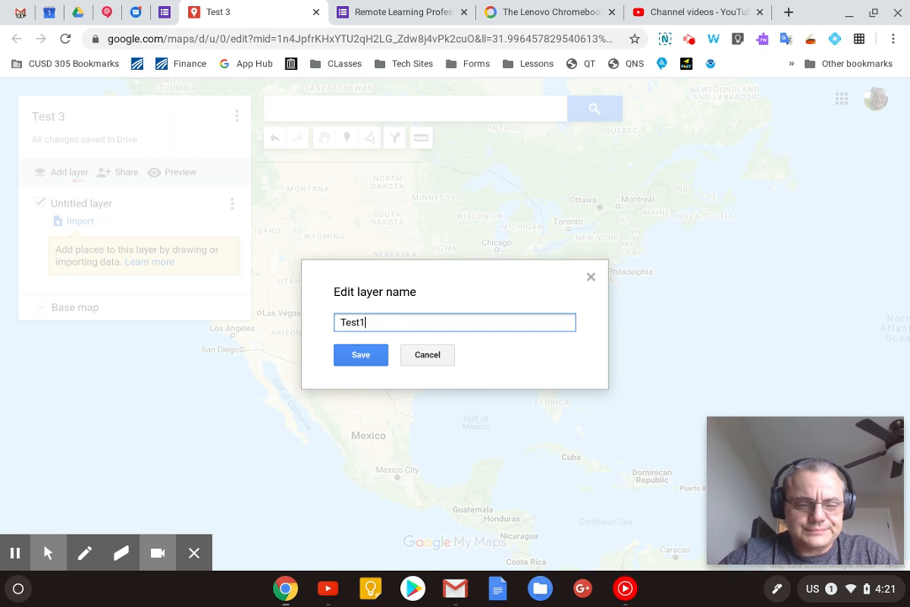
key("Return")
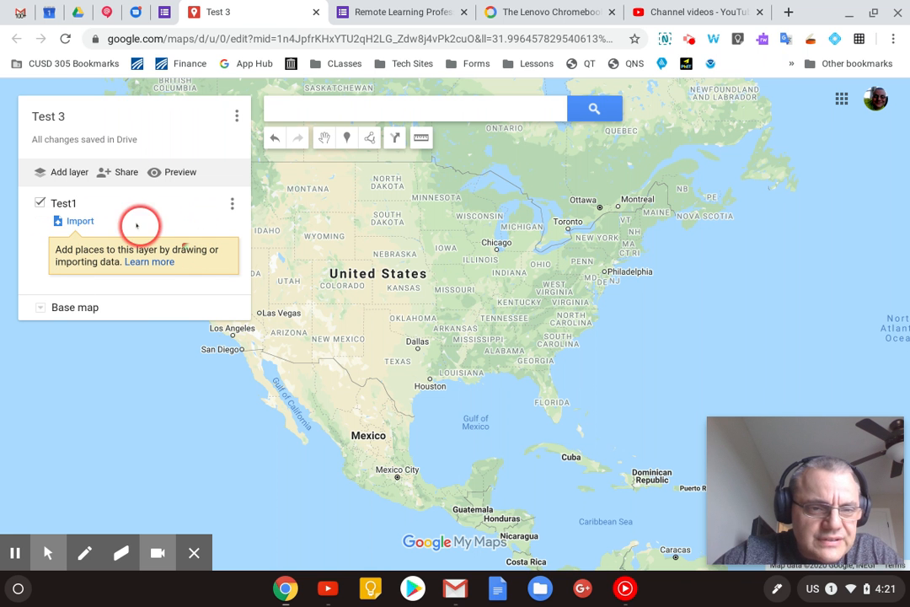
- Add a second layer to the map and name it "Test 2"
left_click(70, 172)
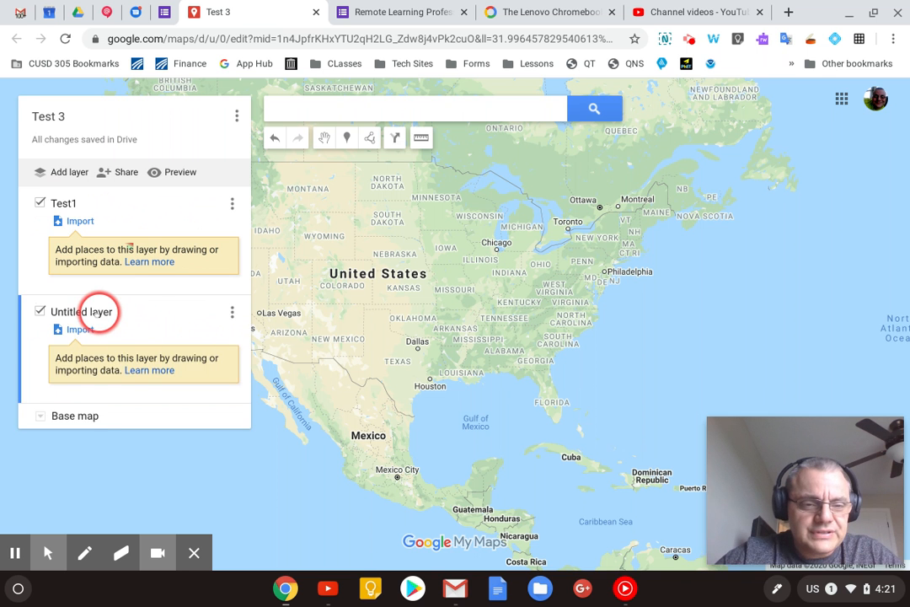
left_click(92, 312)
type("Test")
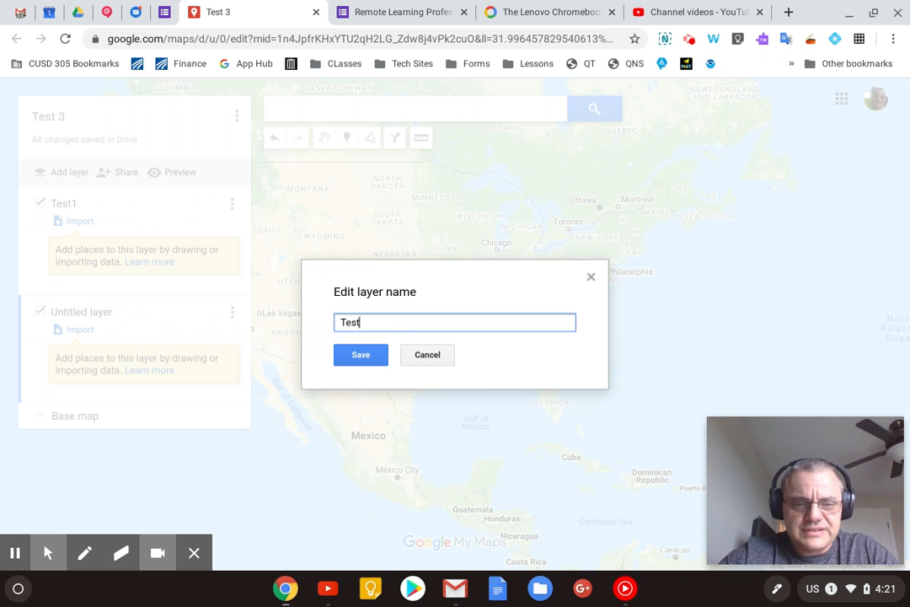
type(" 2")
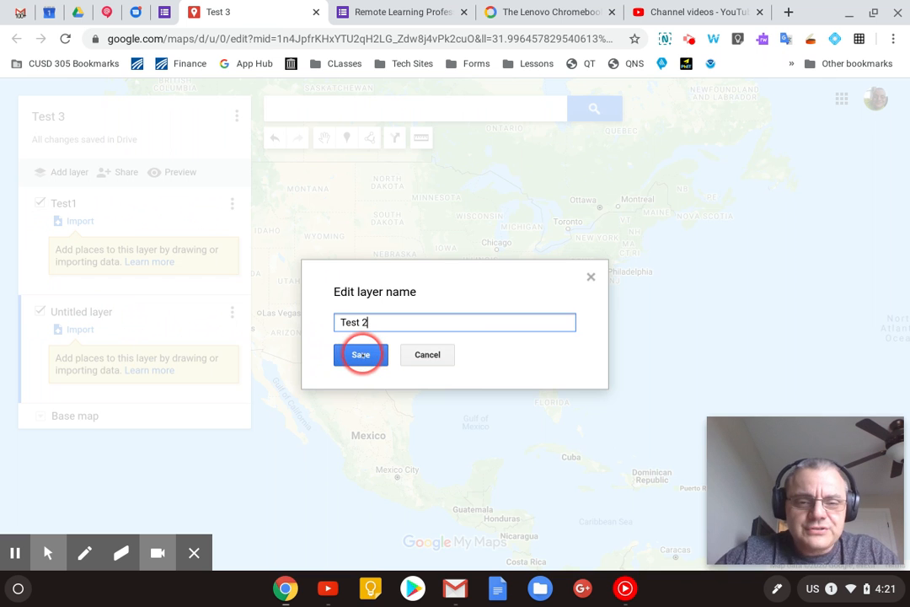
left_click(361, 354)
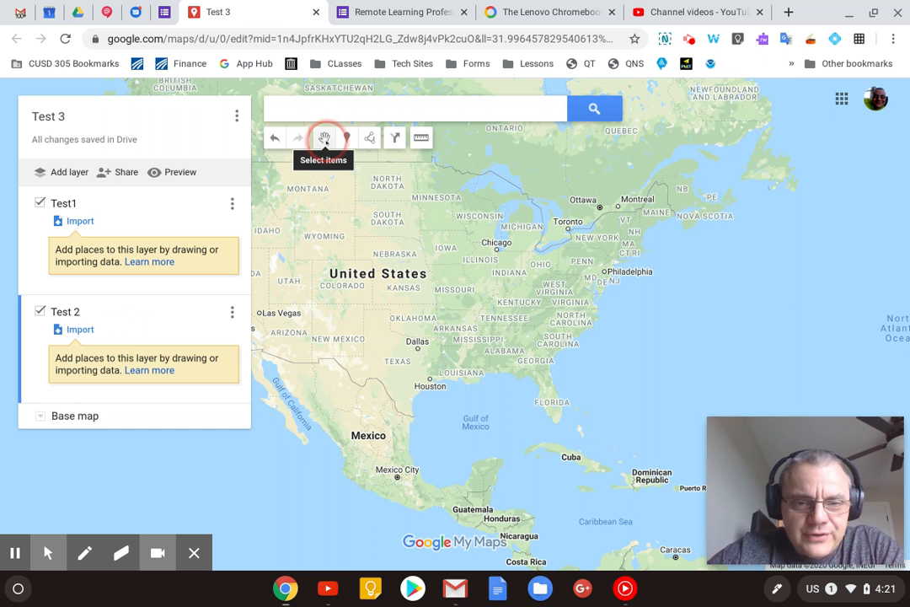
left_click(346, 139)
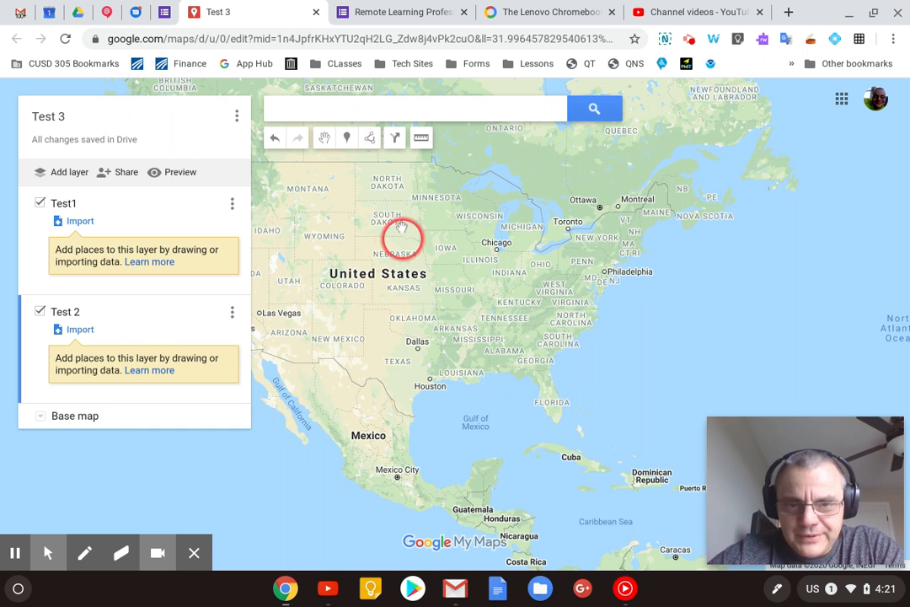
left_click(369, 138)
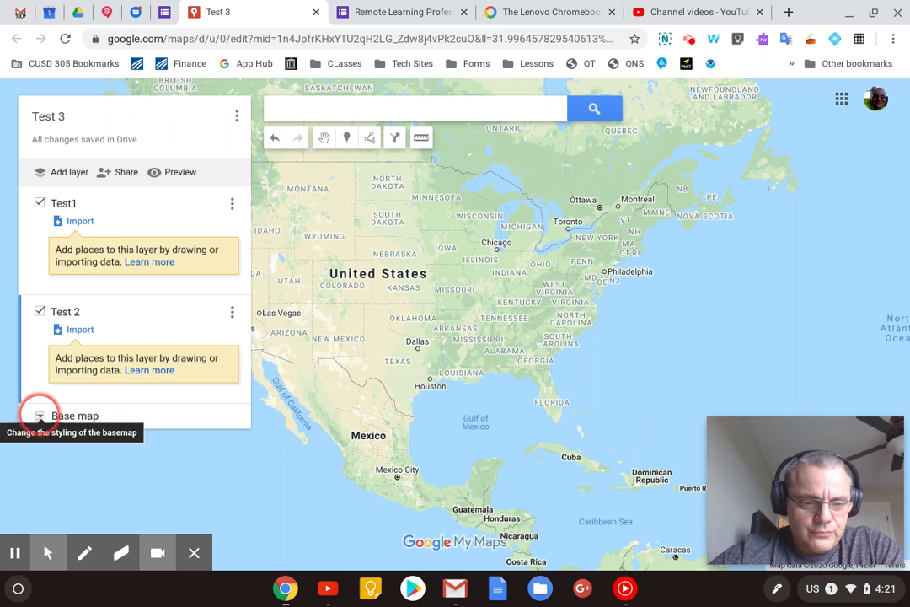
- Try the Dark Landmass base map and switch to the last style, the white one with light-brown roads
left_click(39, 416)
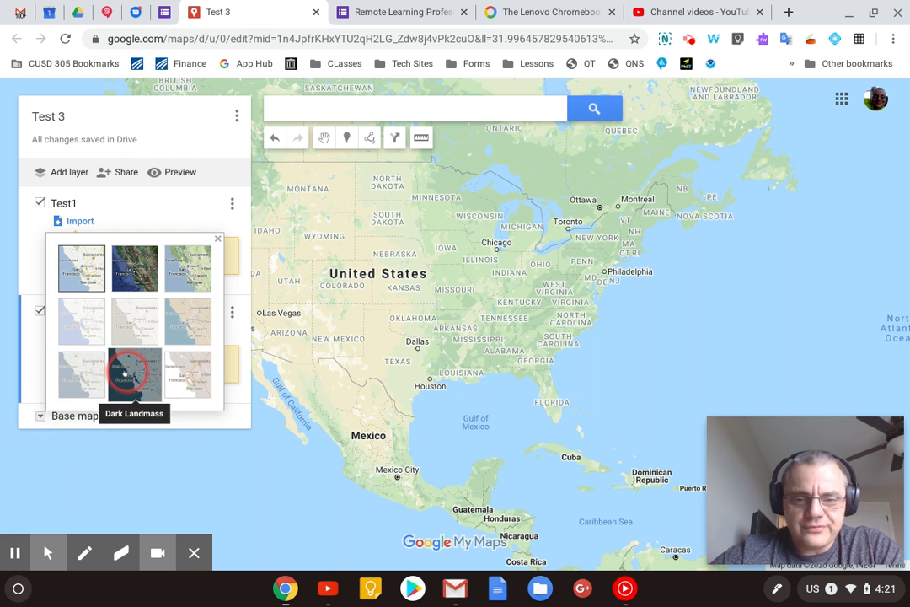
left_click(125, 371)
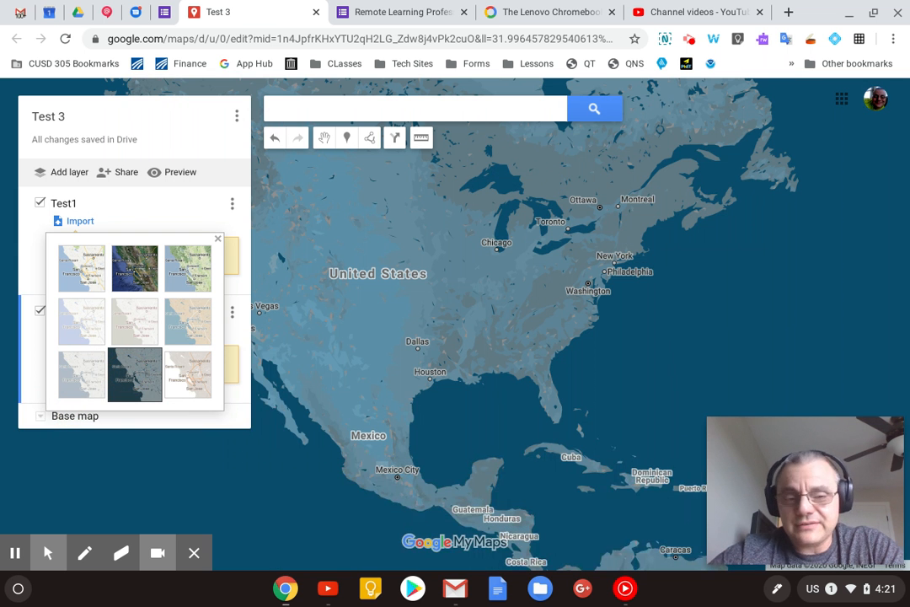
left_click(176, 371)
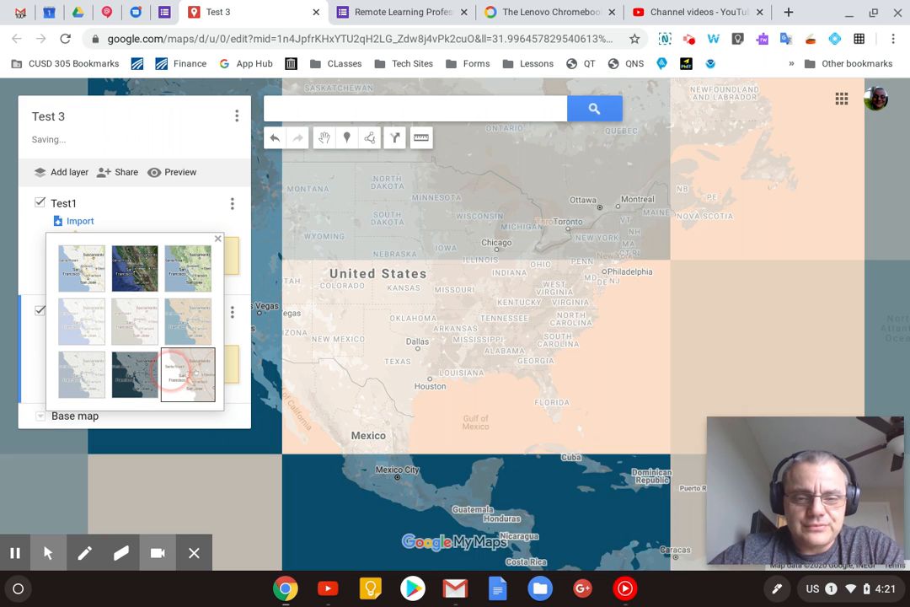
- Make Test1 the active layer and hide the Test 2 layer, with the map showing the Illinois–Indiana area
scroll(550, 303, "up", 2)
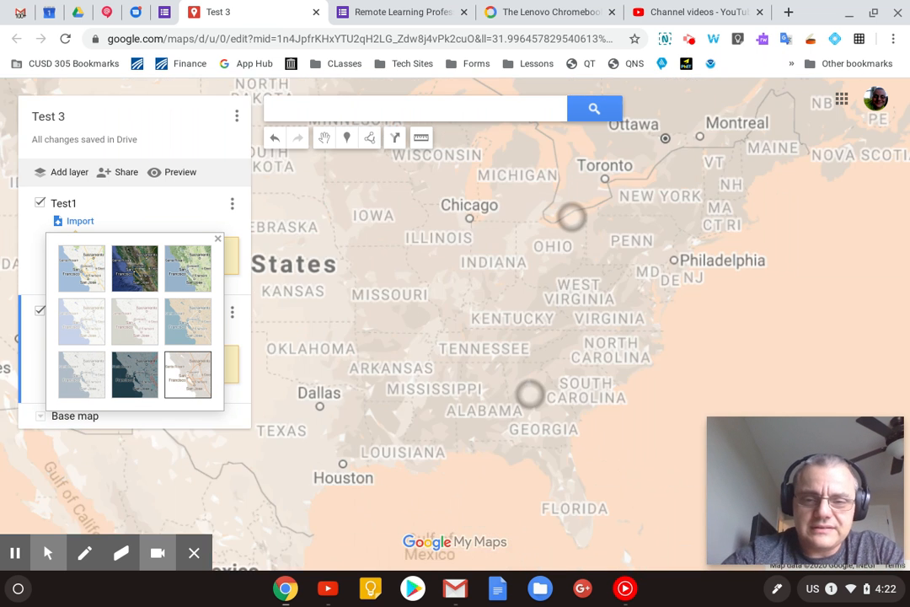
left_click_drag(504, 369, 558, 407)
scroll(512, 263, "up", 3)
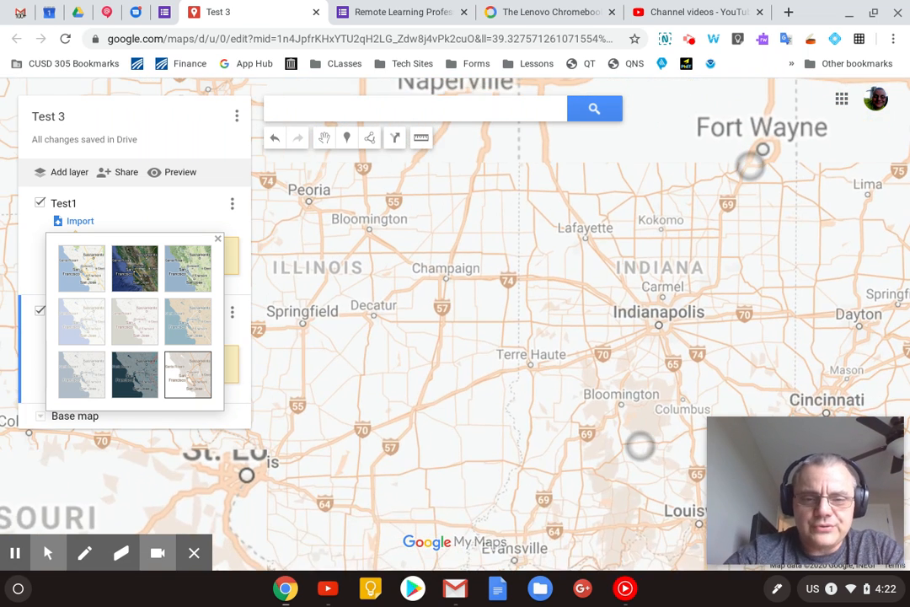
scroll(674, 296, "up", 2)
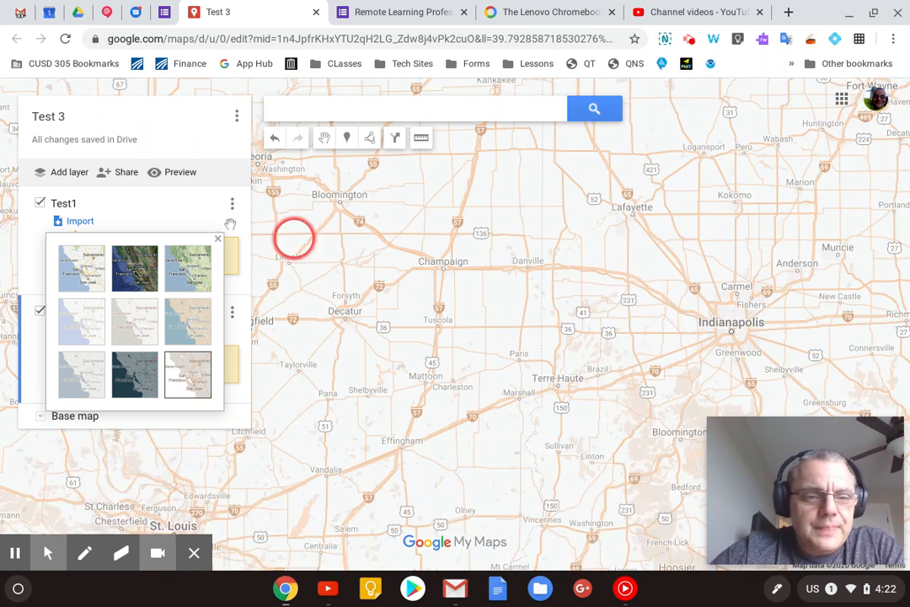
left_click(122, 215)
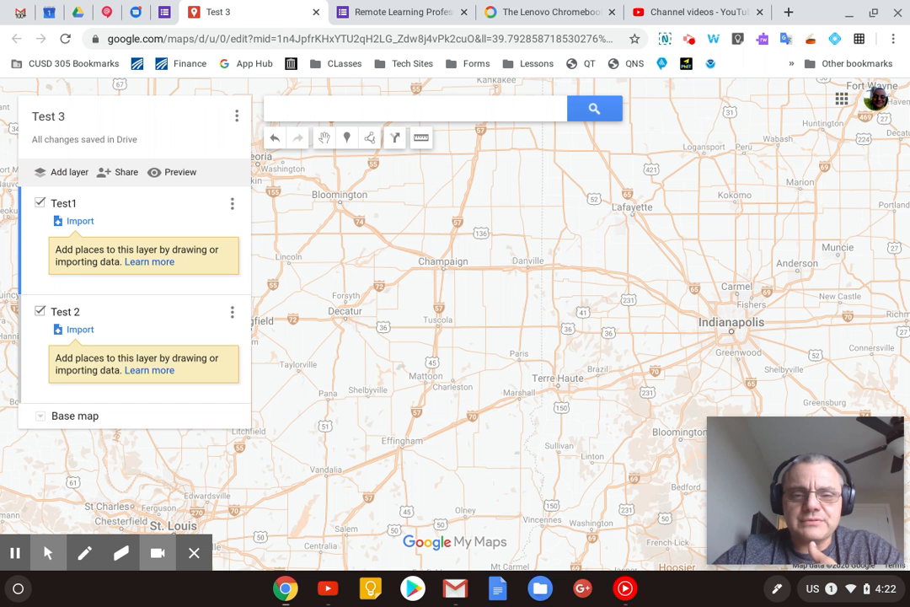
left_click(39, 310)
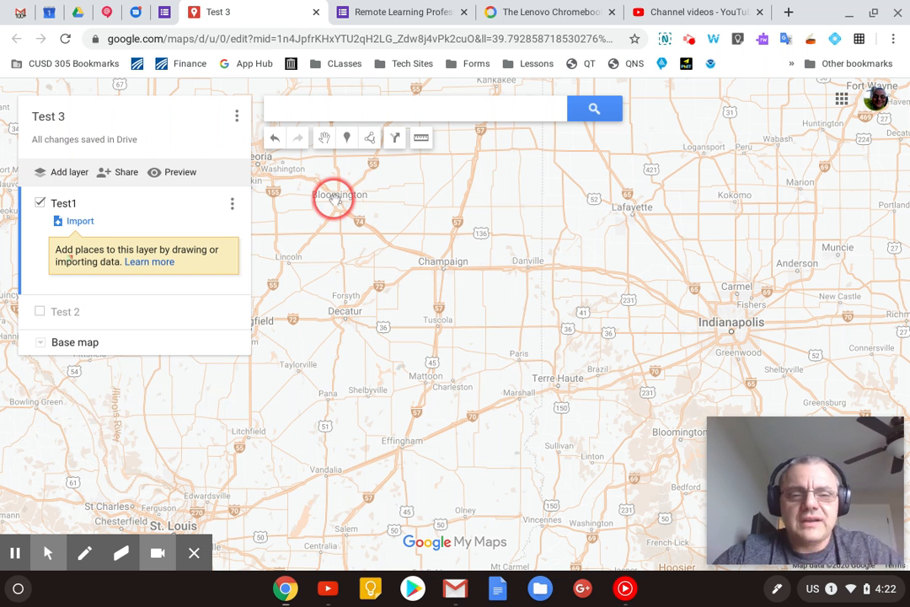
- Add a marker just east of Tuscola, titled "Test Pin1" with the description "Hello"
left_click(348, 140)
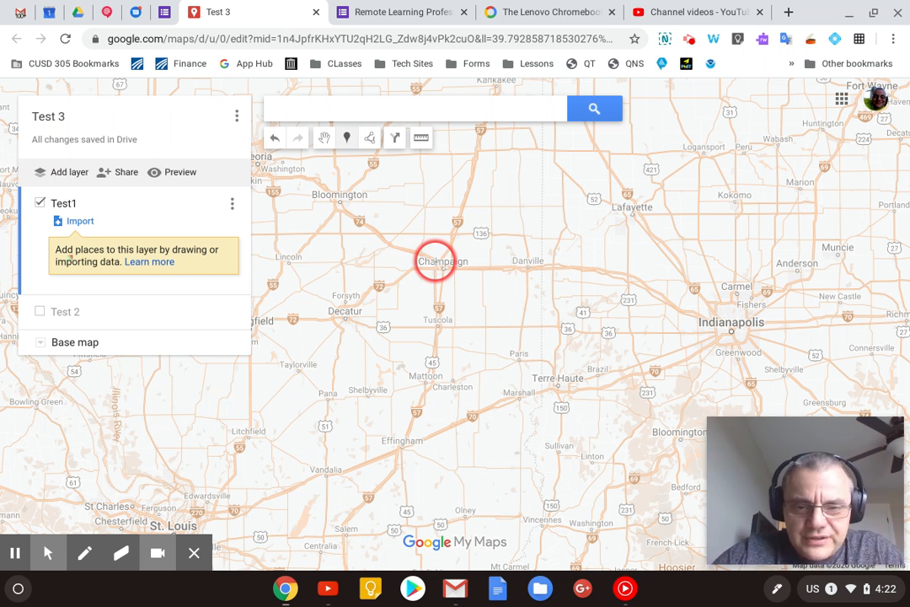
left_click(457, 318)
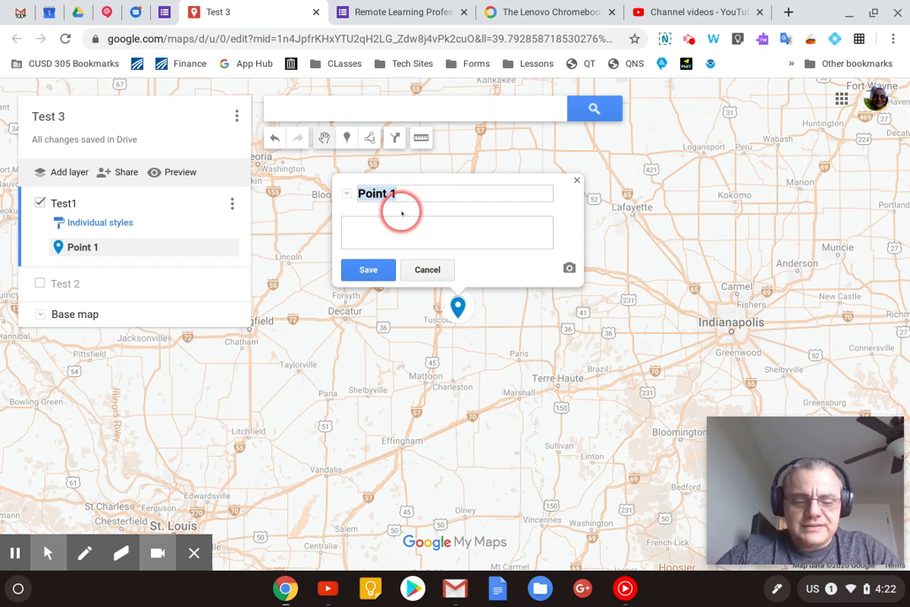
type("Test Pin")
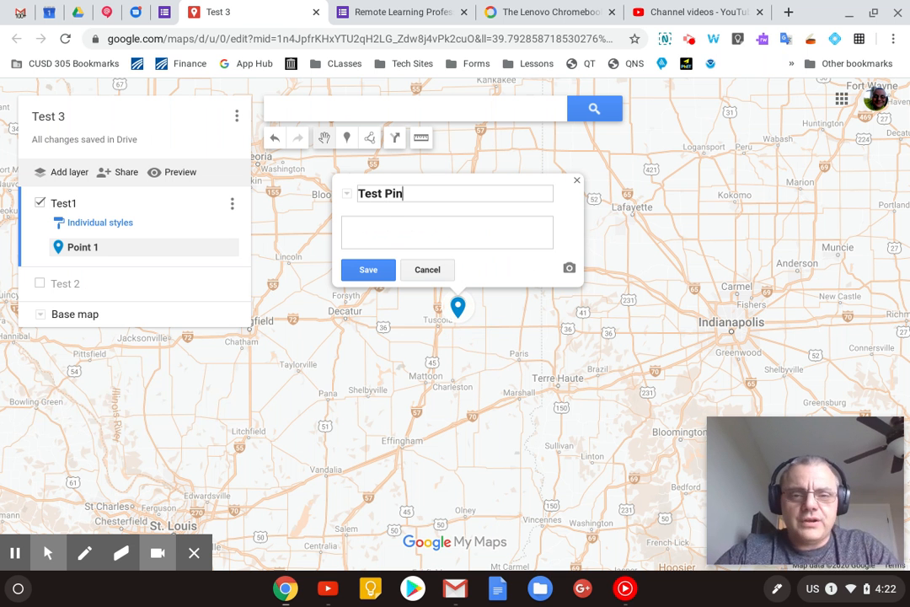
type("1")
left_click(403, 229)
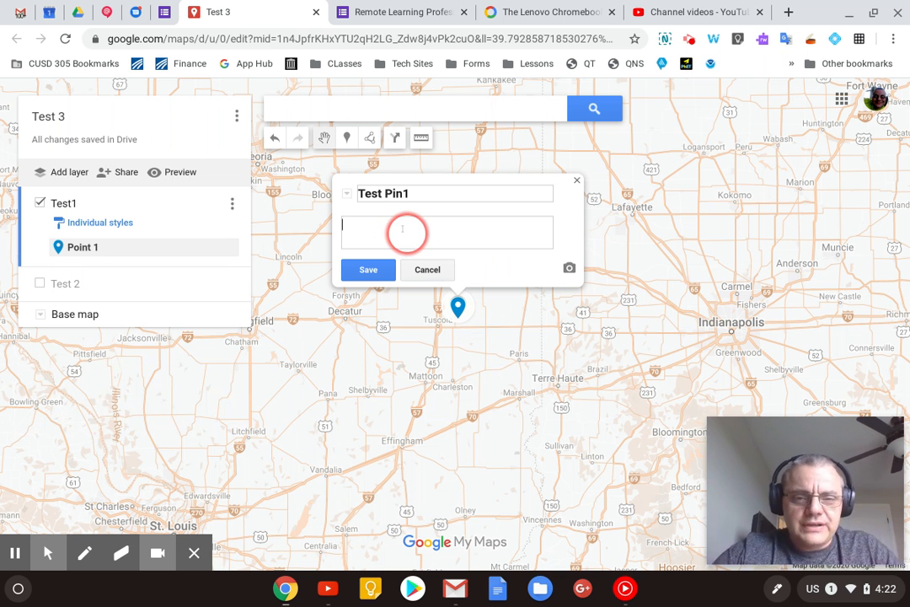
type("Hello")
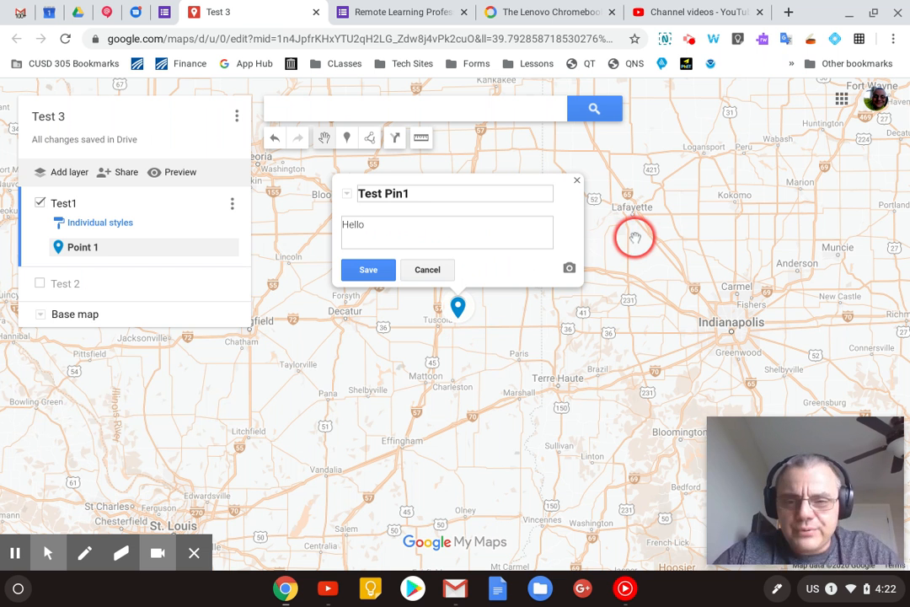
- Look over the sources offered for adding an image or video to the marker, including the additional ones
left_click(571, 268)
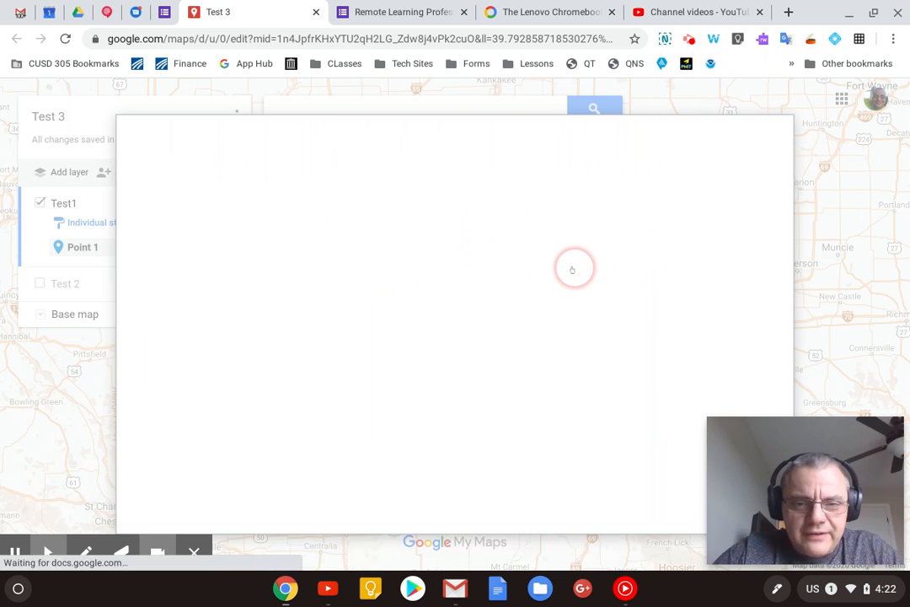
left_click(595, 174)
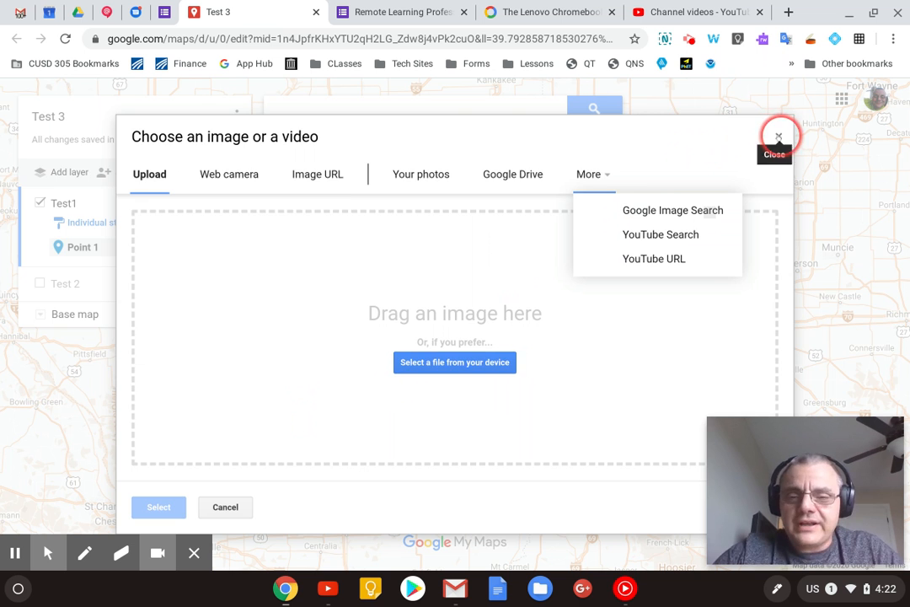
left_click(777, 137)
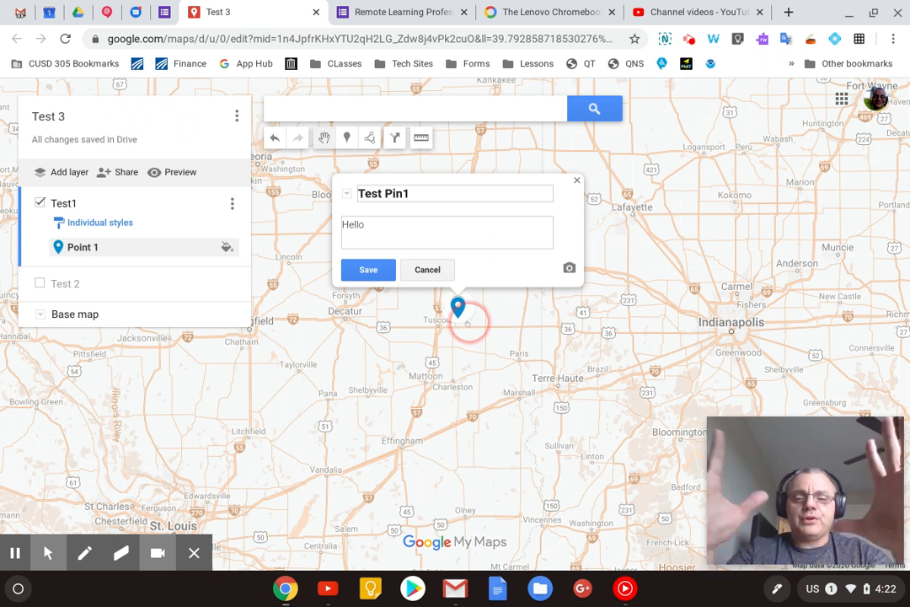
- Save the marker's details and change the color of Test Pin1 to dark purple
left_click(375, 268)
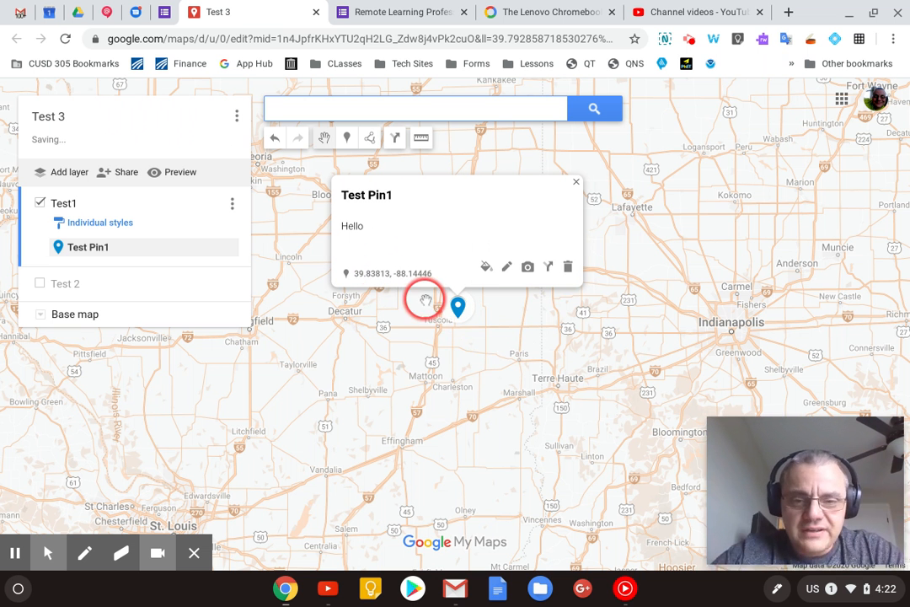
left_click(485, 266)
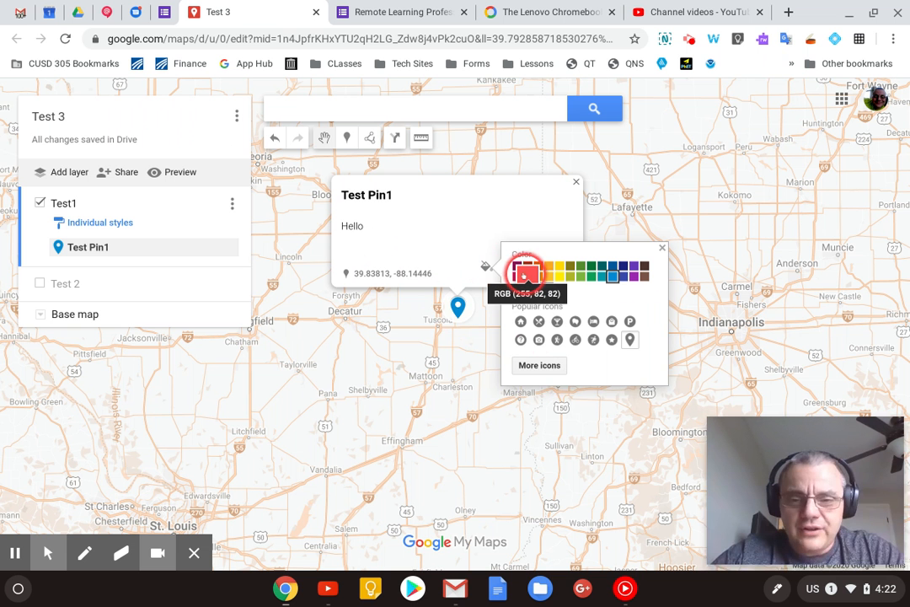
left_click(517, 264)
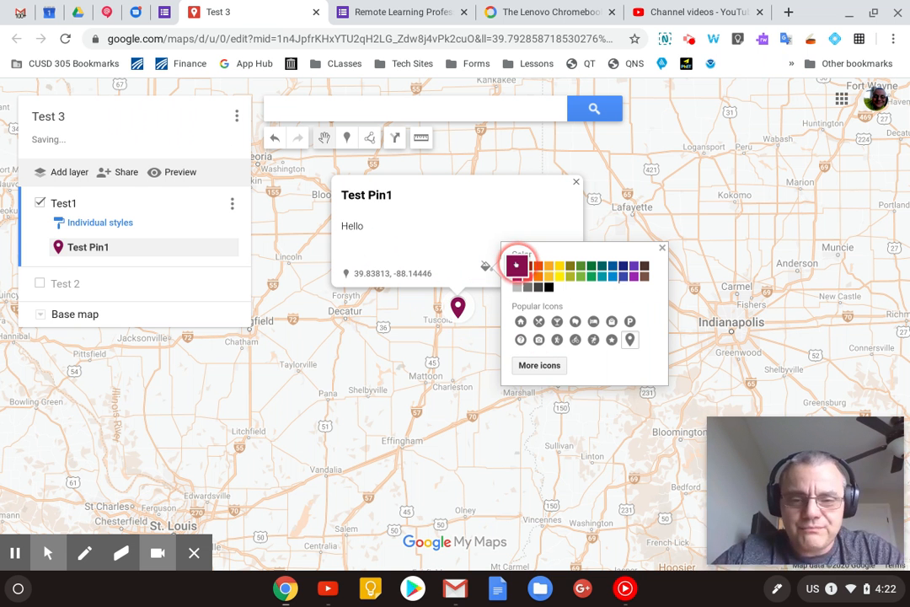
left_click(477, 366)
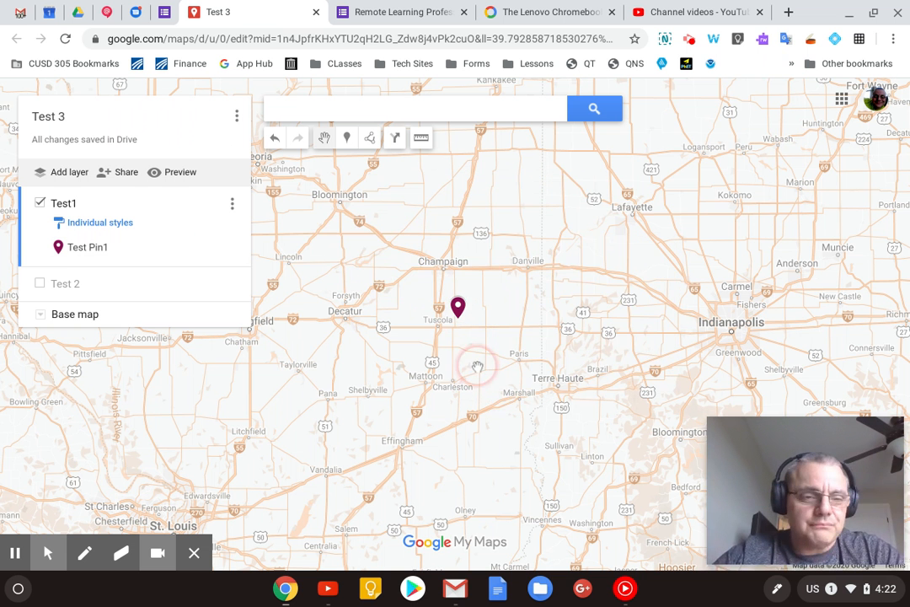
- With Test1 hidden and Test 2 shown, add a marker southeast of Tuscola to Test 2, titled "Pin 2" with the description "Hellow"
left_click(40, 202)
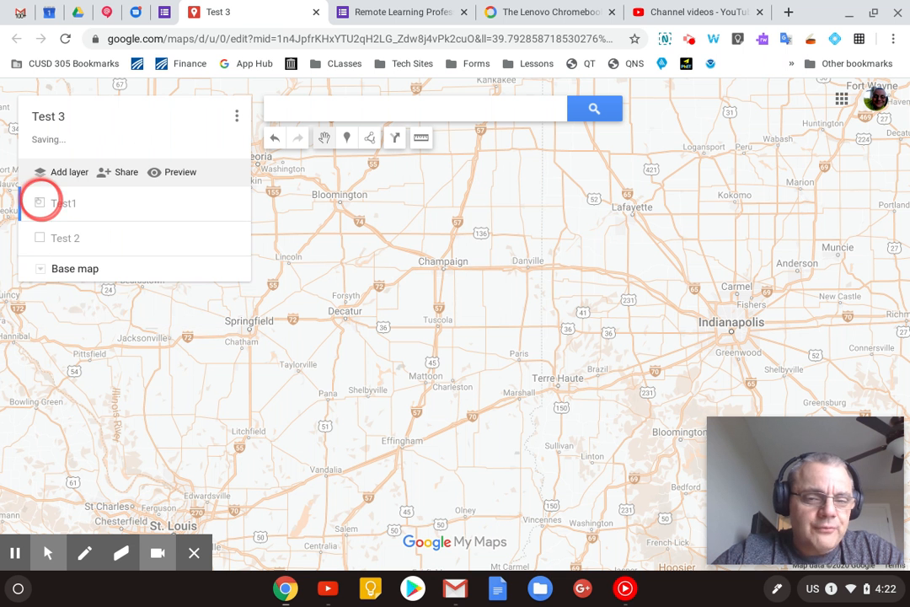
left_click(40, 238)
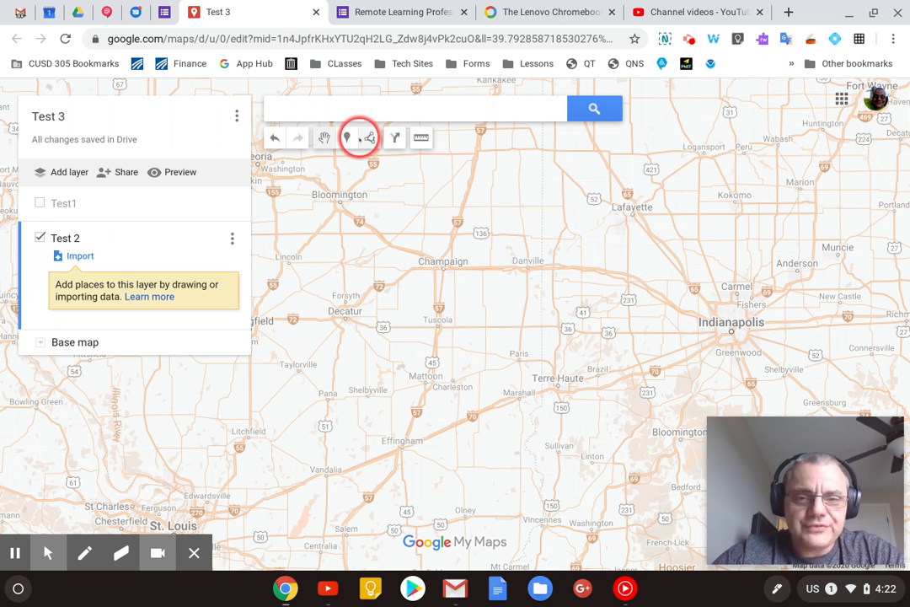
left_click(347, 137)
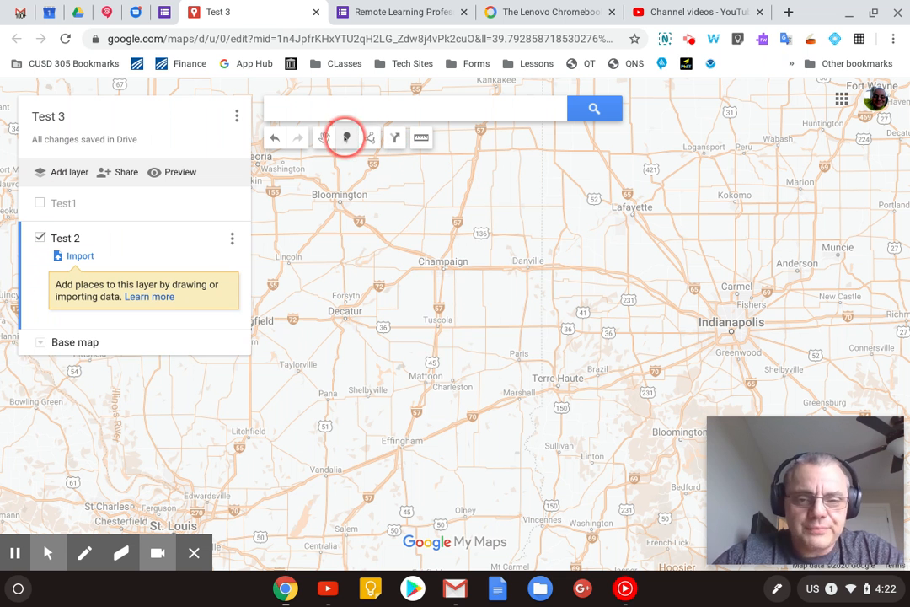
left_click(464, 345)
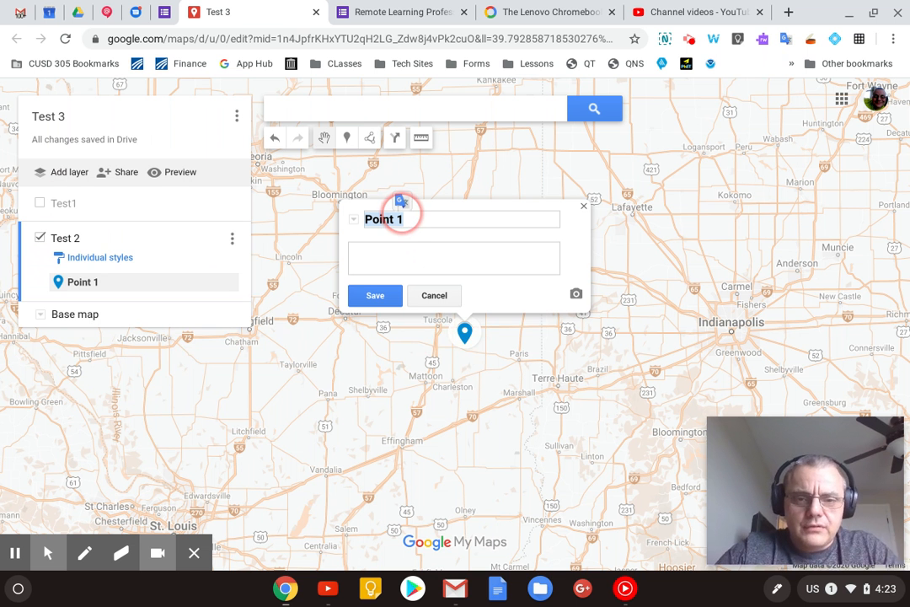
type("Pi")
left_click(405, 266)
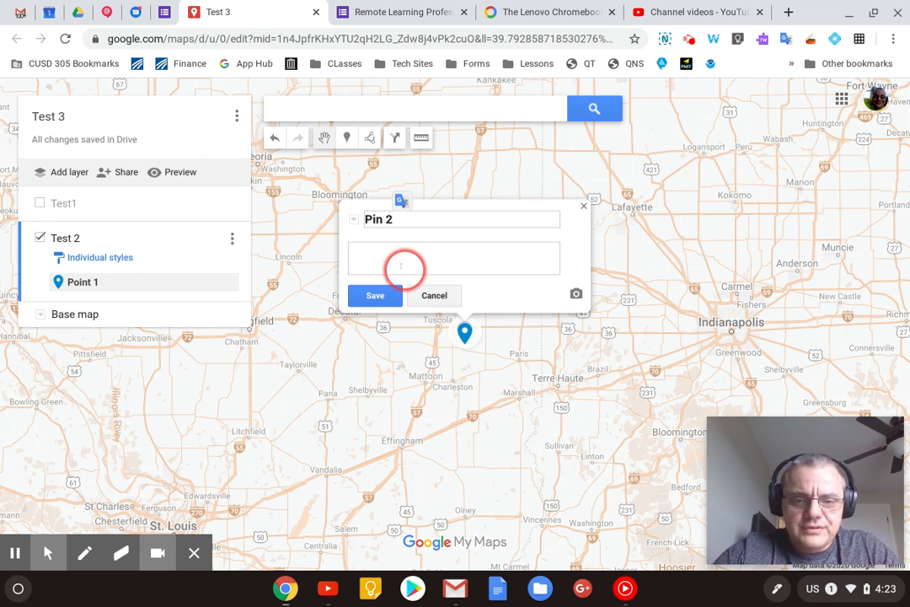
type("Hellow")
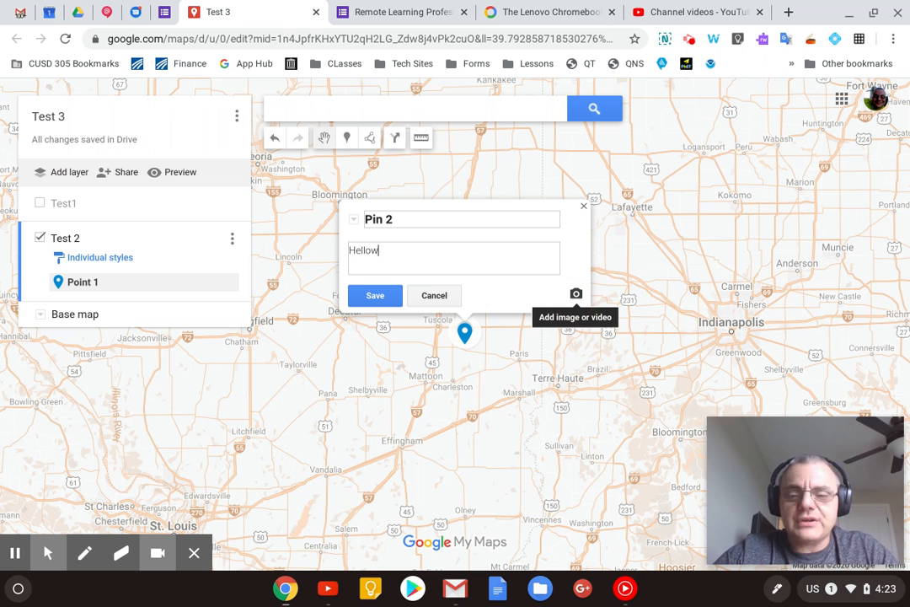
left_click(377, 292)
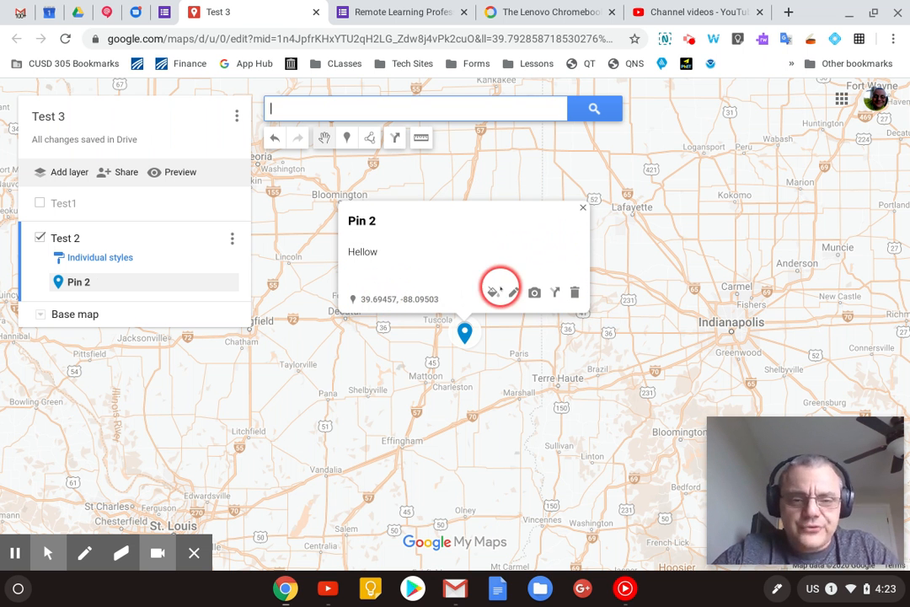
left_click(575, 207)
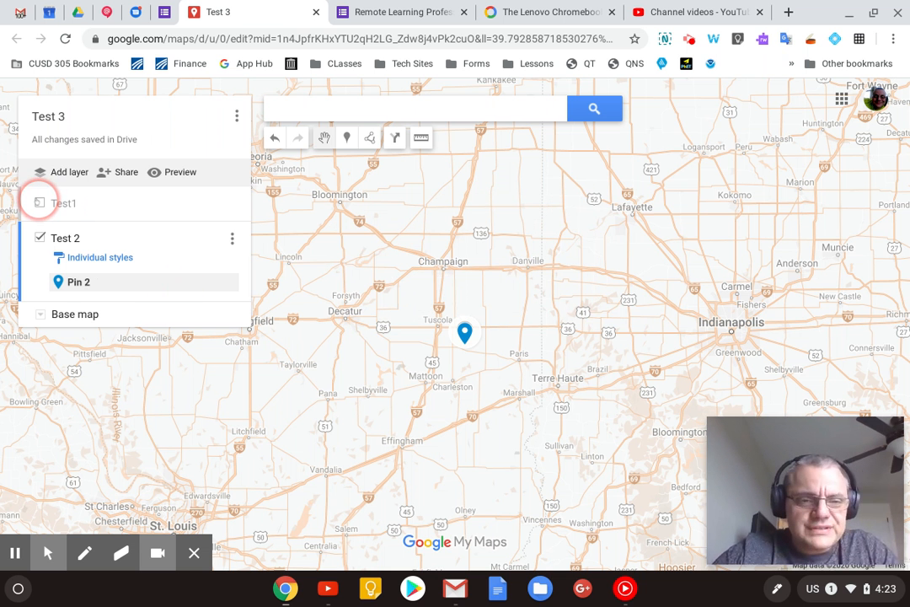
- Show the Test1 layer again and add the first Google Image Search result for "Tiger" to Test Pin1, saving the marker
left_click(38, 202)
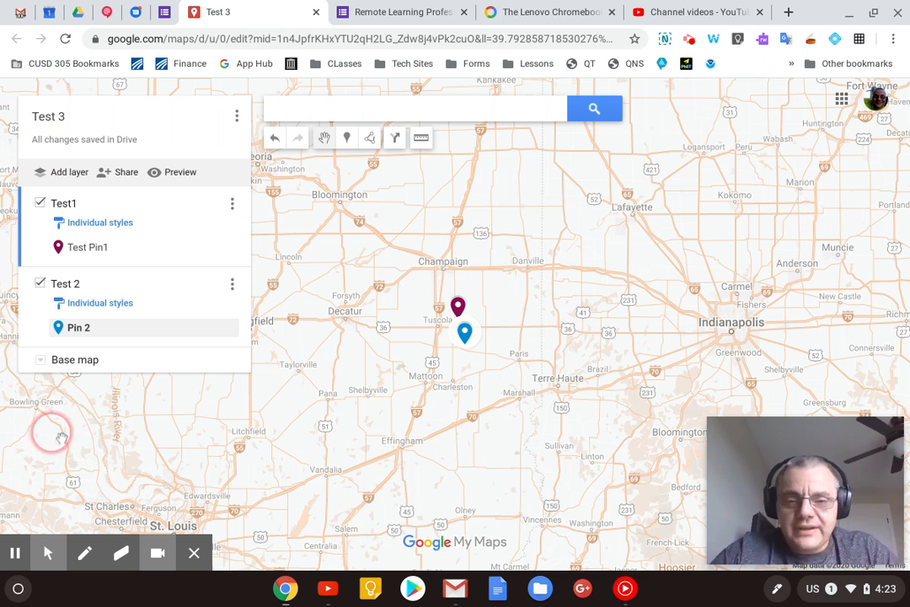
left_click(457, 307)
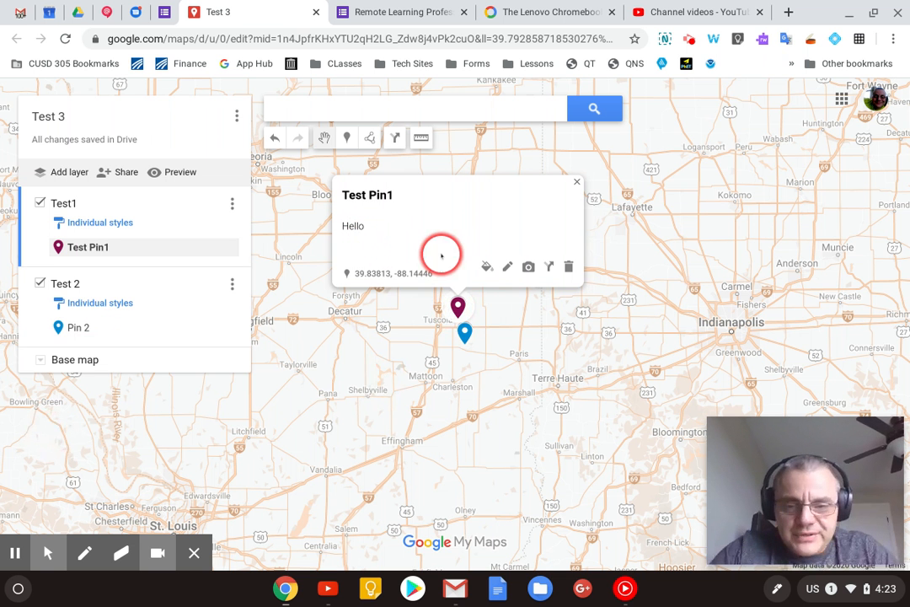
left_click(529, 266)
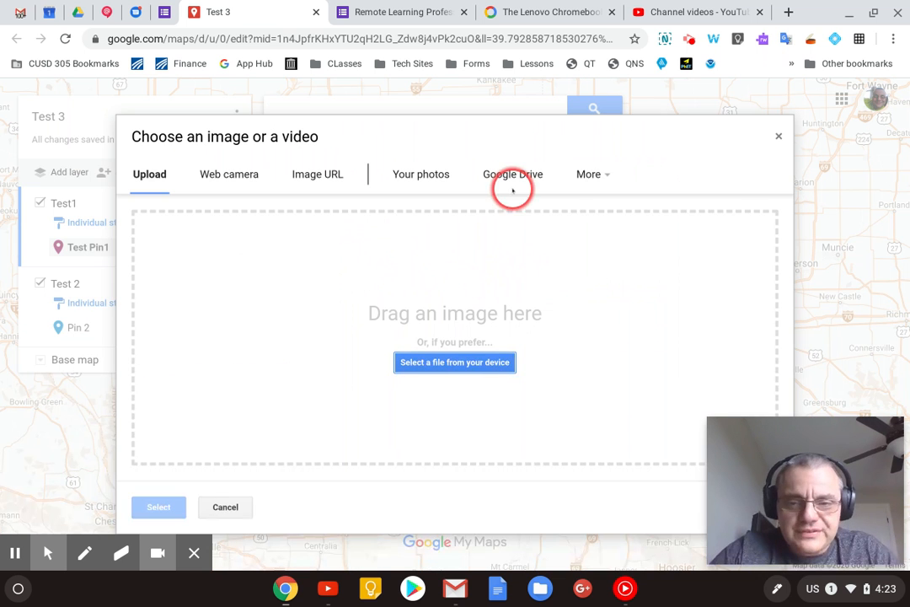
left_click(588, 173)
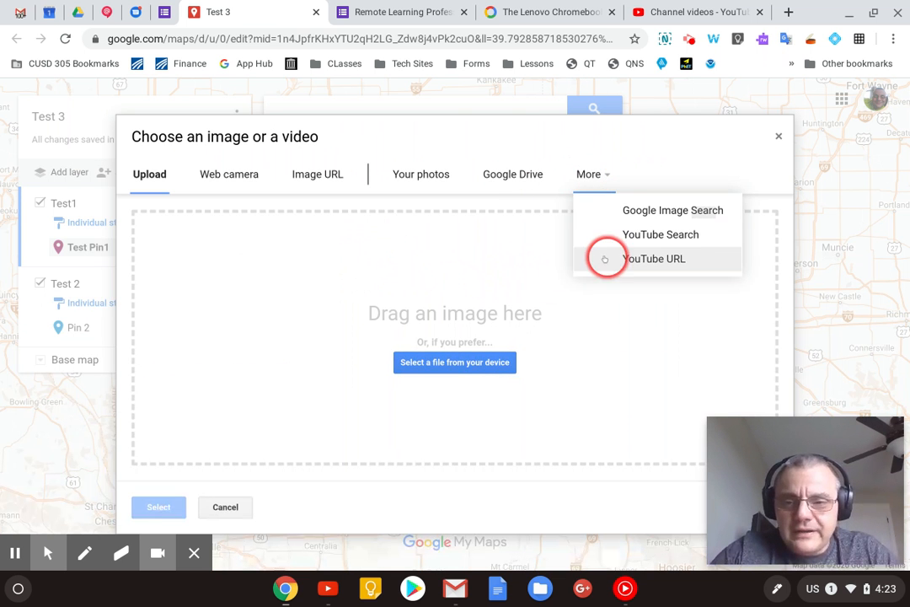
left_click(621, 211)
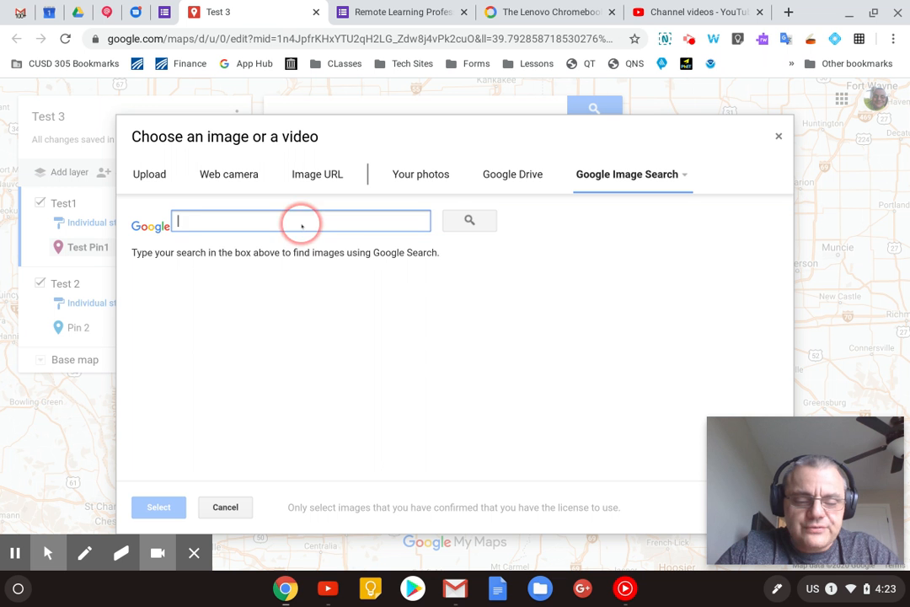
type("Tiger")
key("Return")
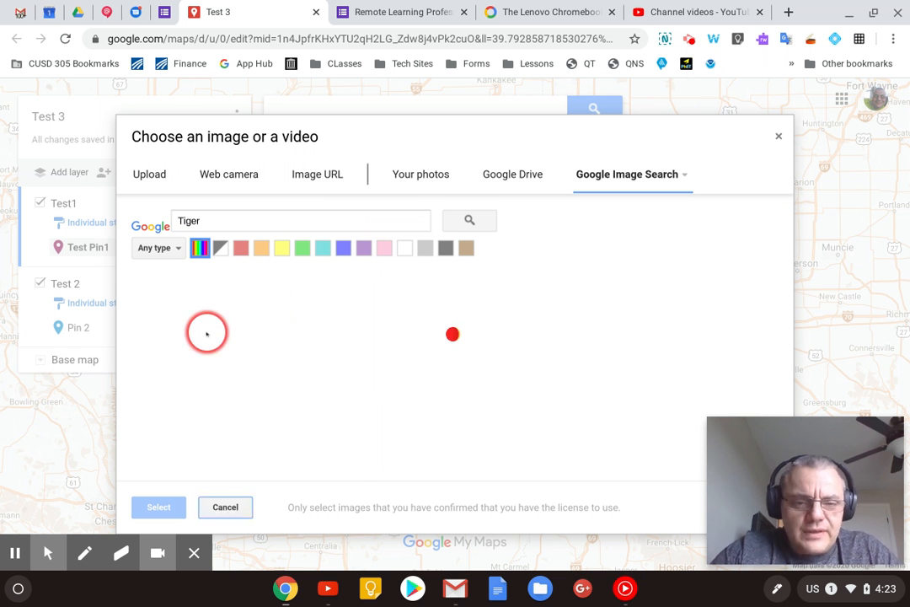
left_click(225, 329)
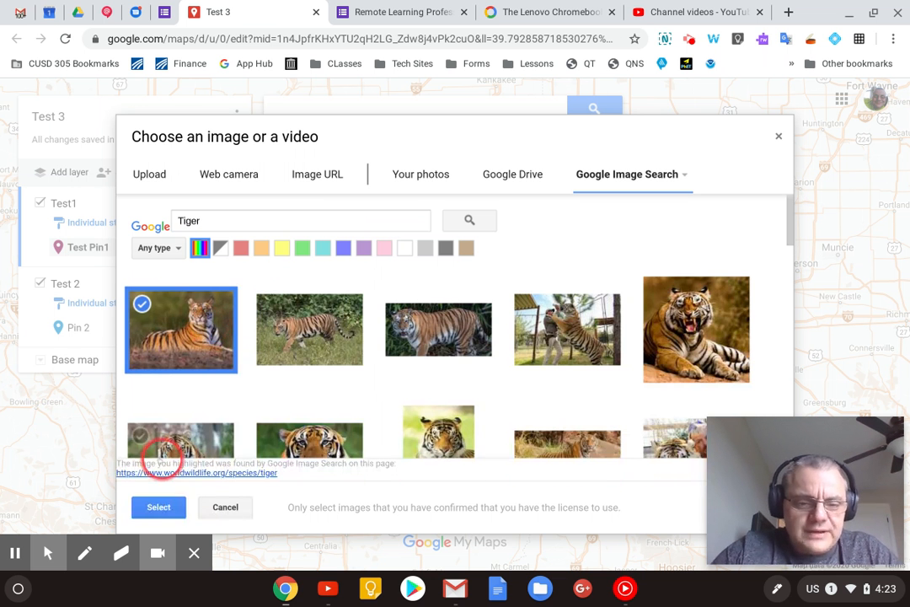
left_click(157, 507)
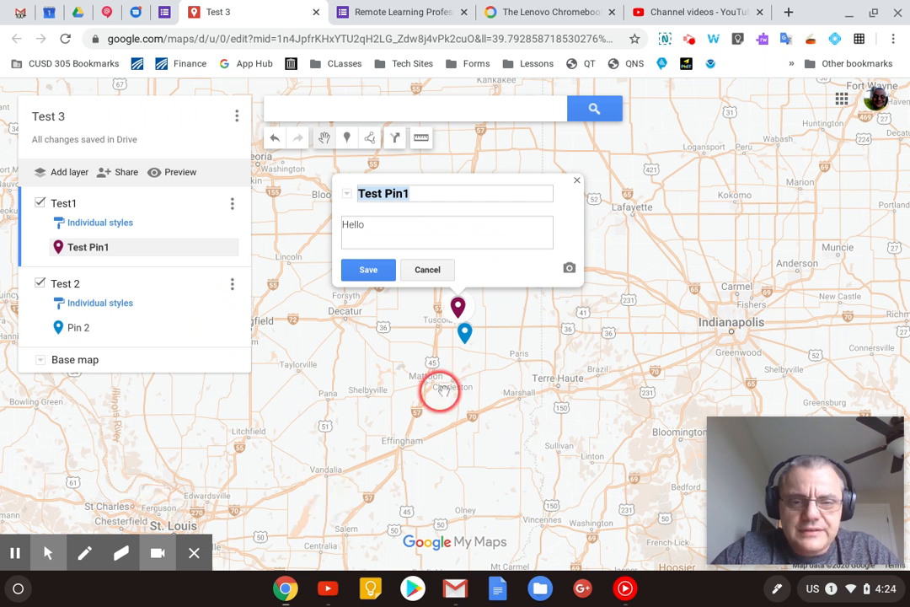
left_click(371, 276)
- Add a second "Tiger" search image to Test Pin1, the one of a tiger standing up against a person, and save the marker
double_click(611, 424)
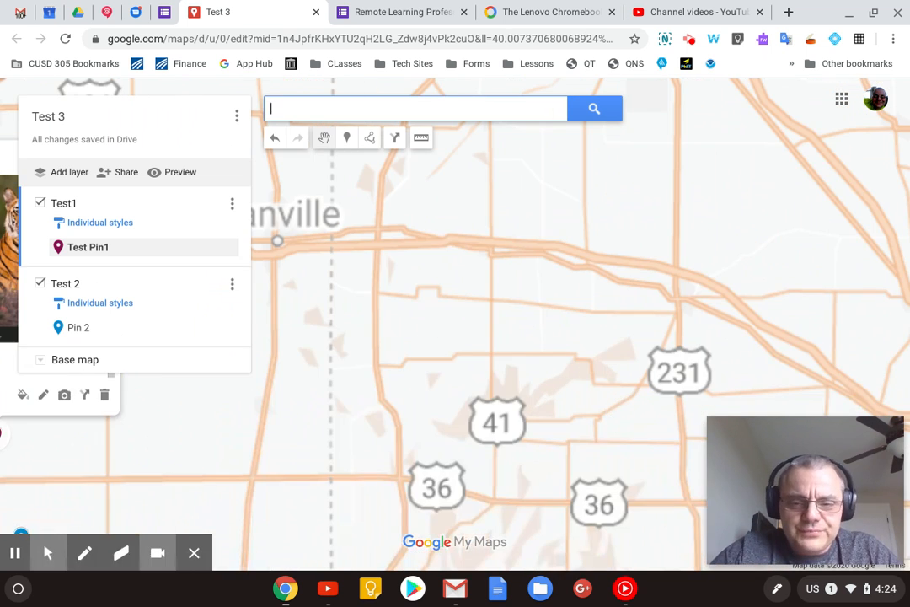
scroll(610, 424, "down", 2)
scroll(611, 424, "down", 1)
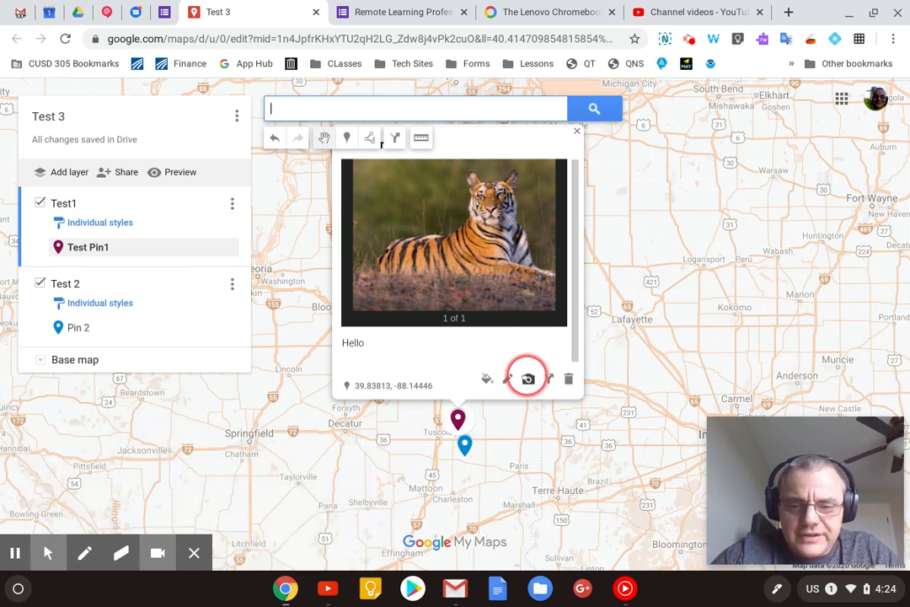
left_click(529, 378)
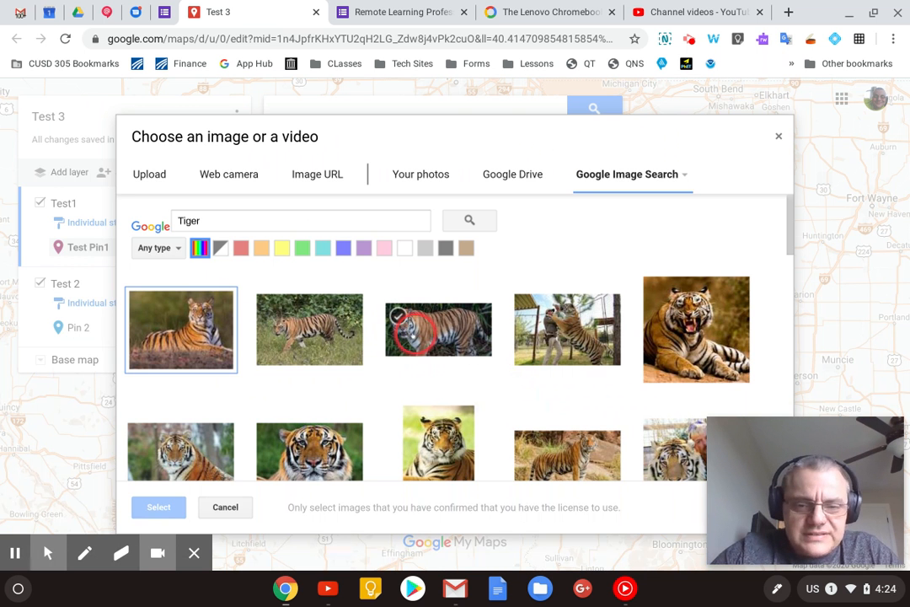
left_click(563, 330)
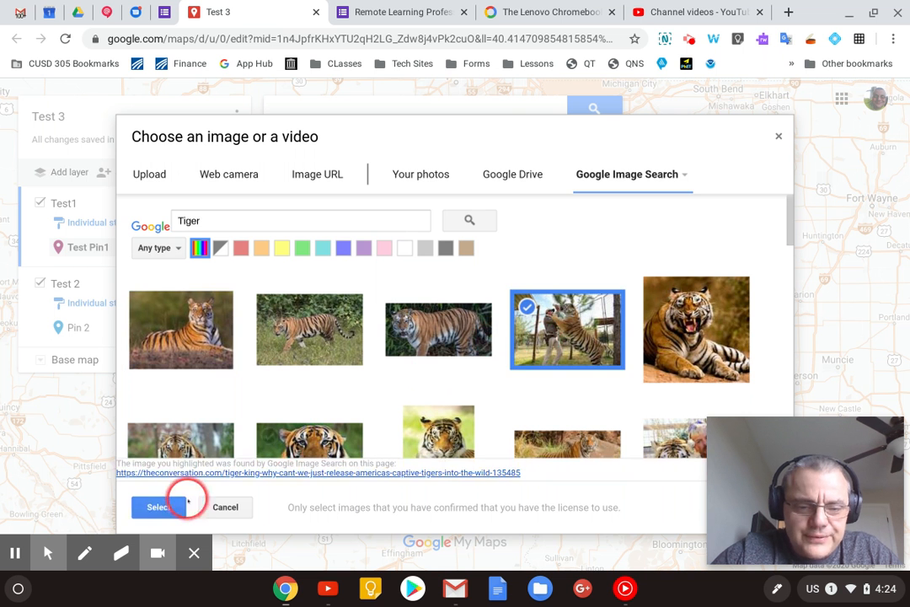
left_click(157, 508)
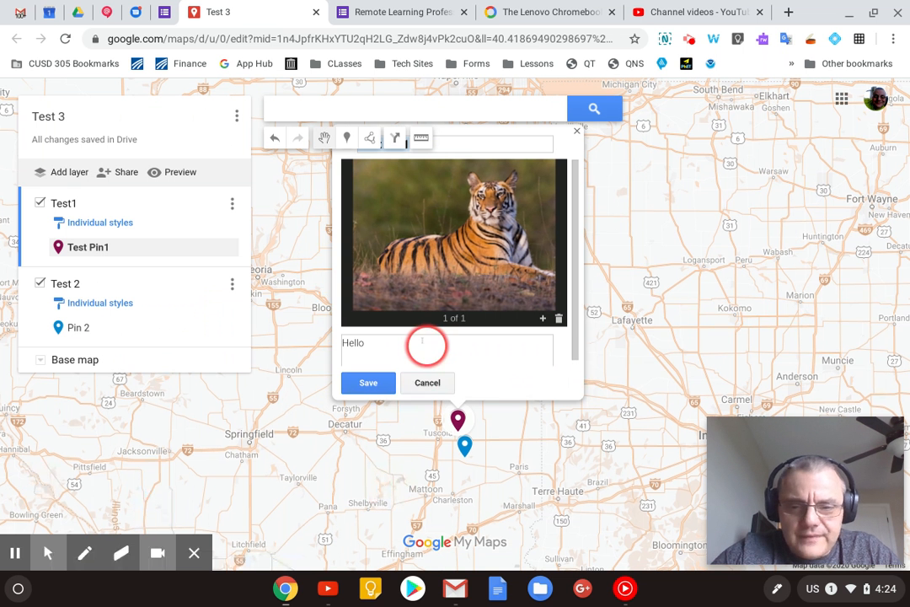
left_click(431, 318)
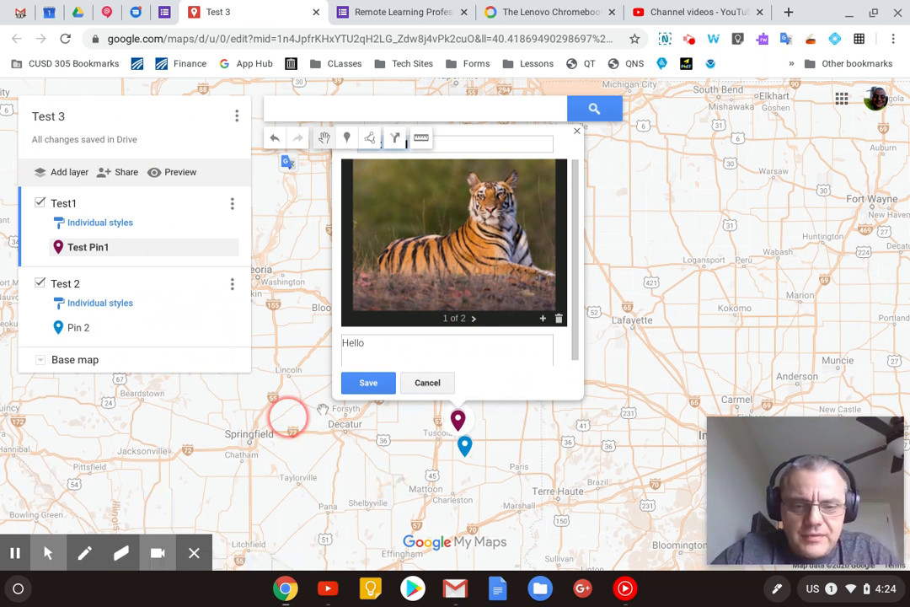
left_click(368, 383)
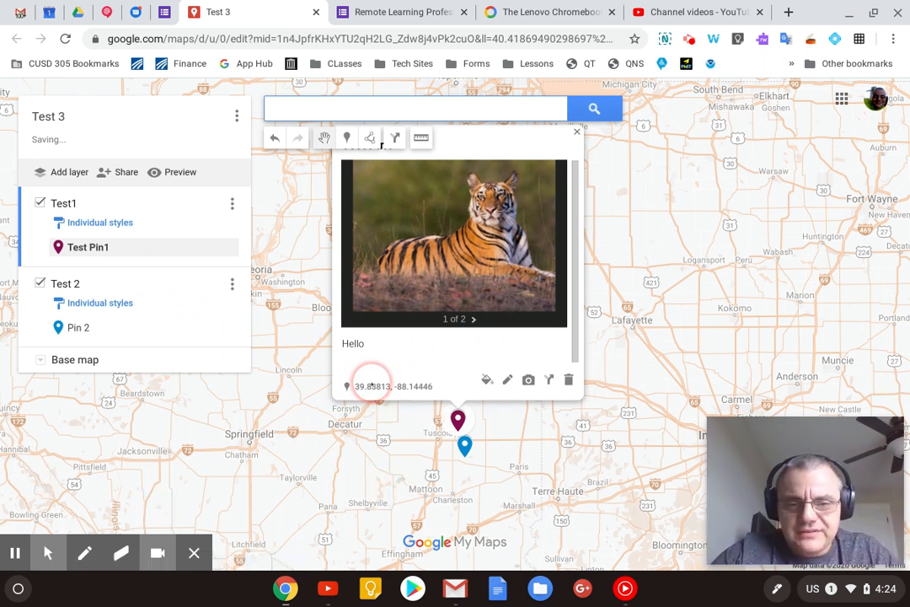
left_click(294, 274)
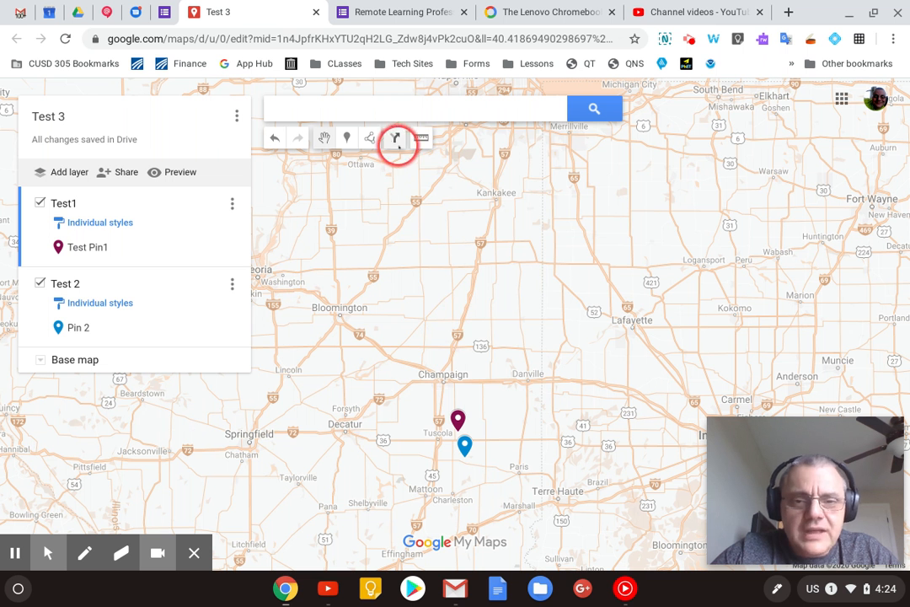
- Draw a line from Test Pin1 to Pin 2 in the Test1 layer and title it "the path"
left_click(370, 138)
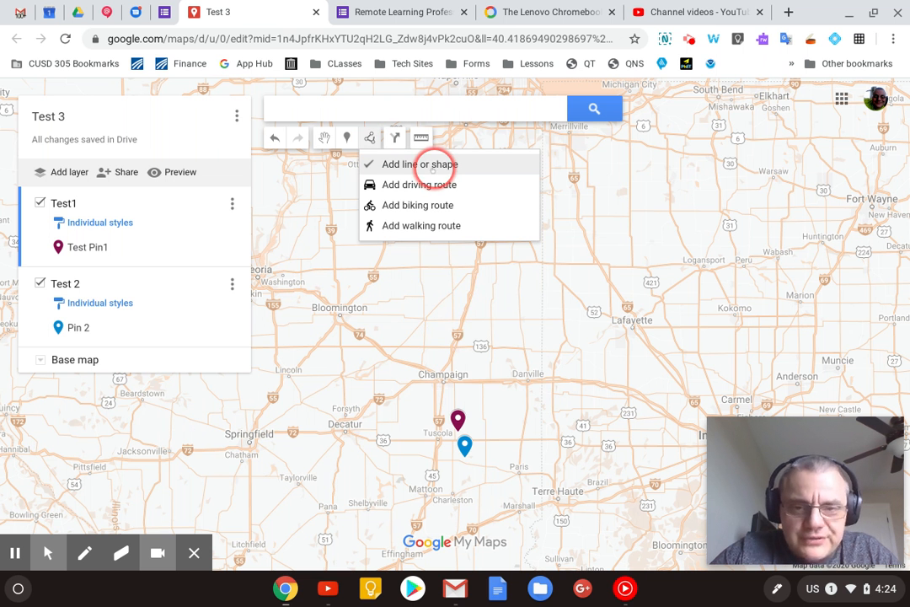
left_click(441, 167)
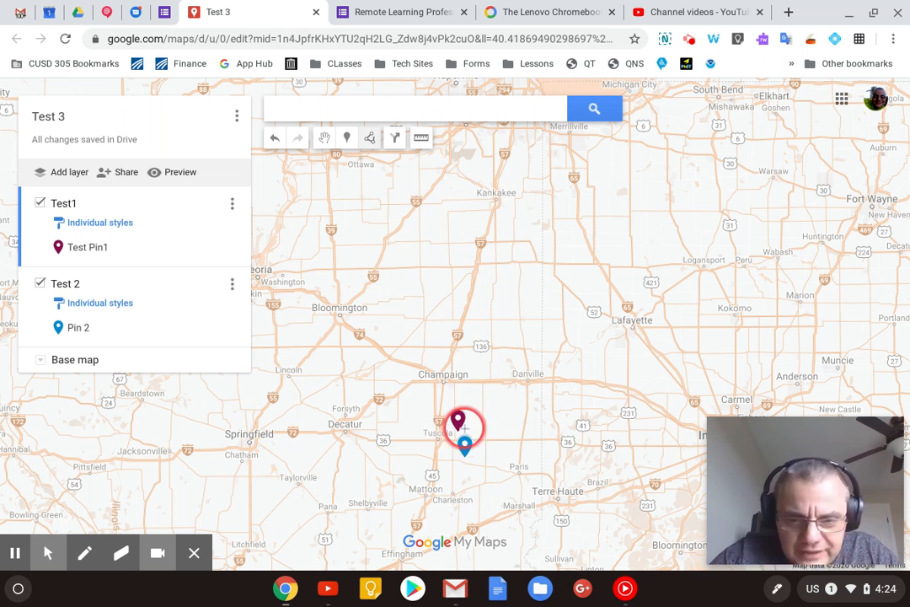
left_click(464, 444)
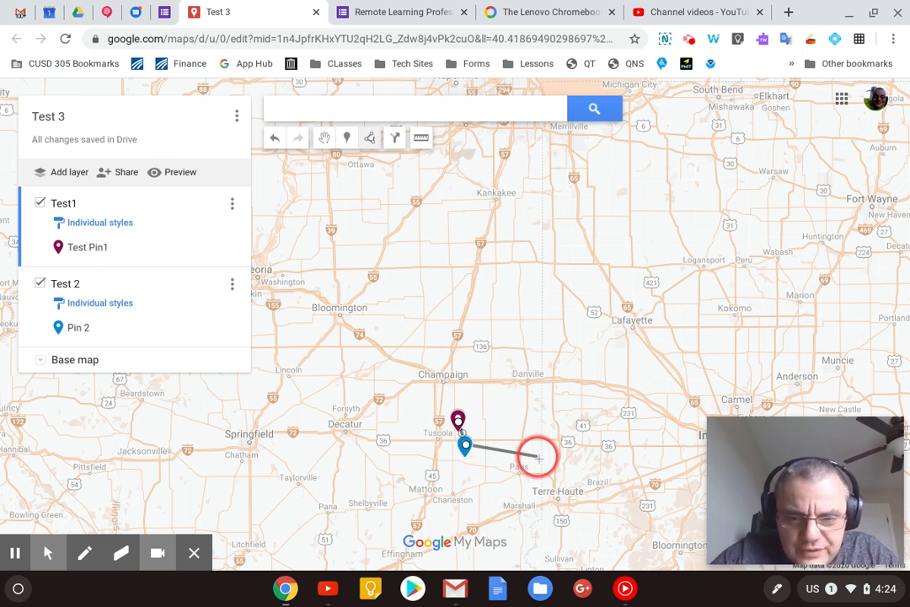
left_click(464, 443)
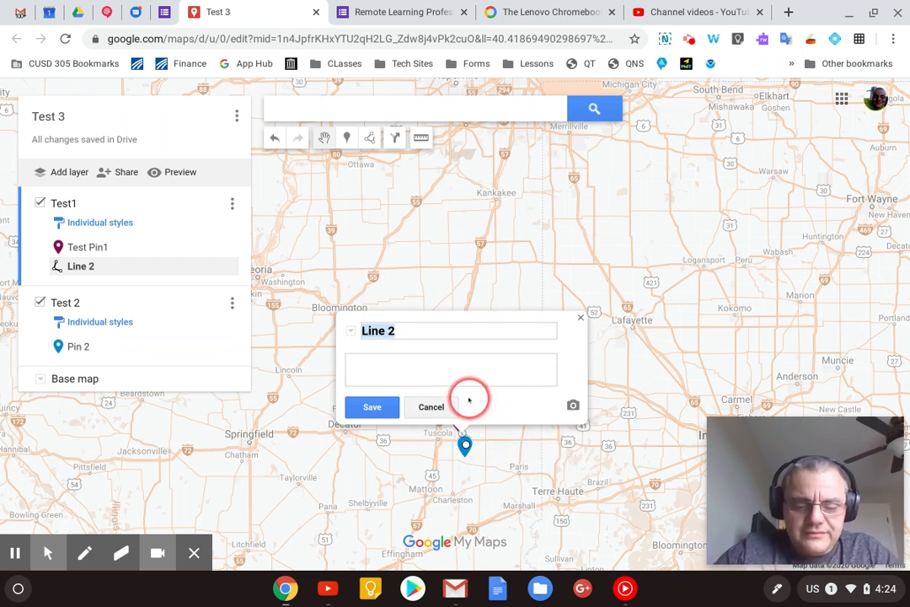
type("the path")
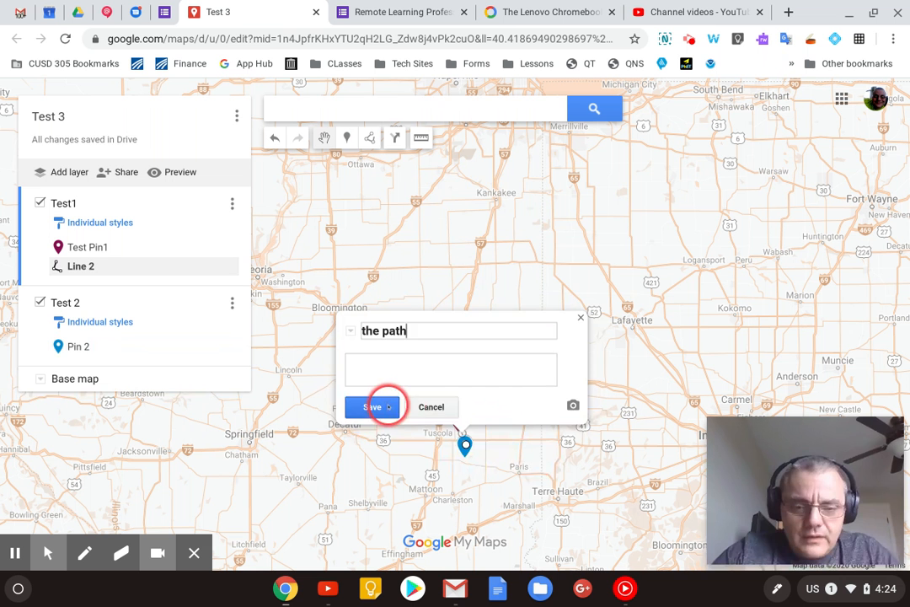
left_click(373, 406)
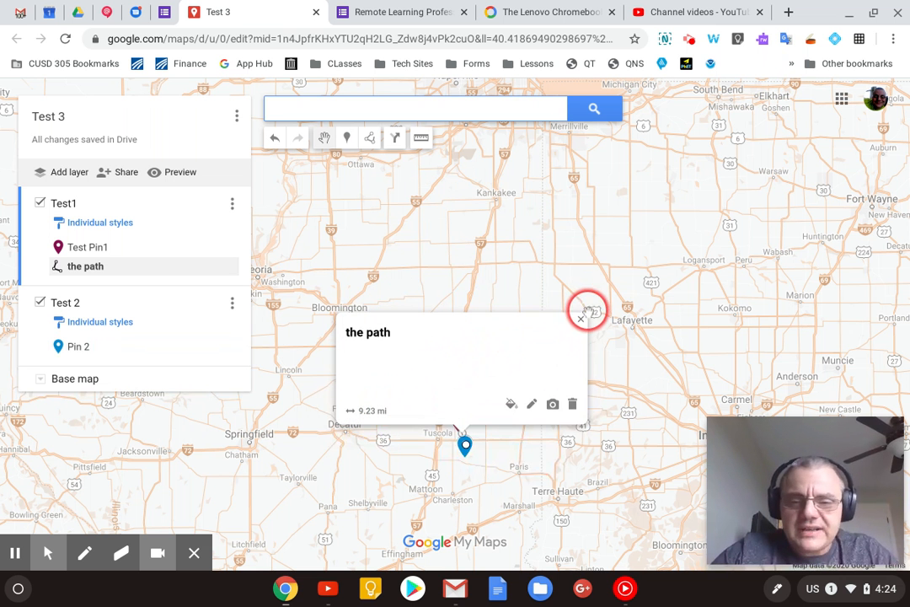
left_click(581, 319)
- Measure the perimeter and area of a closed four-sided region running from northeast of Bloomington past Lafayette, Danville and Champaign
left_click(421, 136)
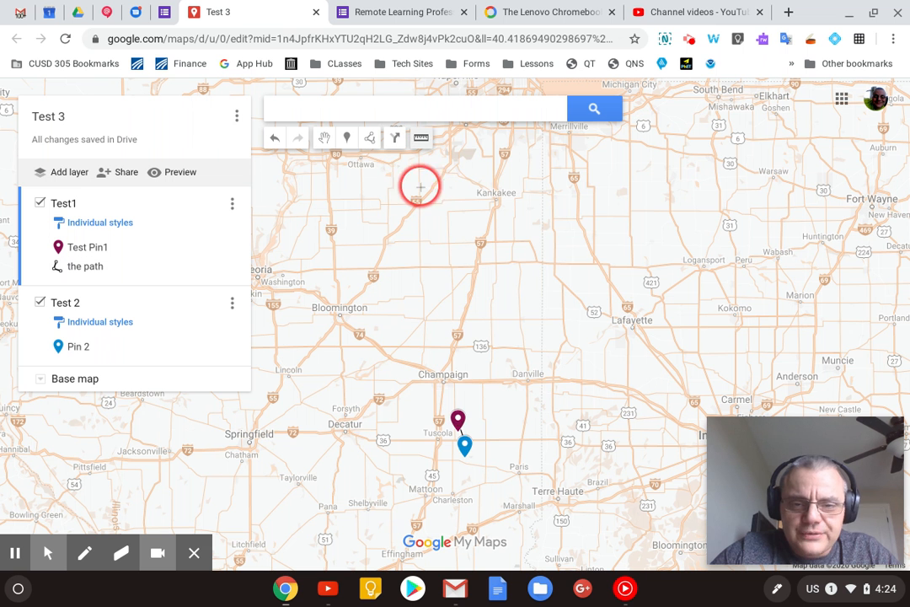
left_click(419, 283)
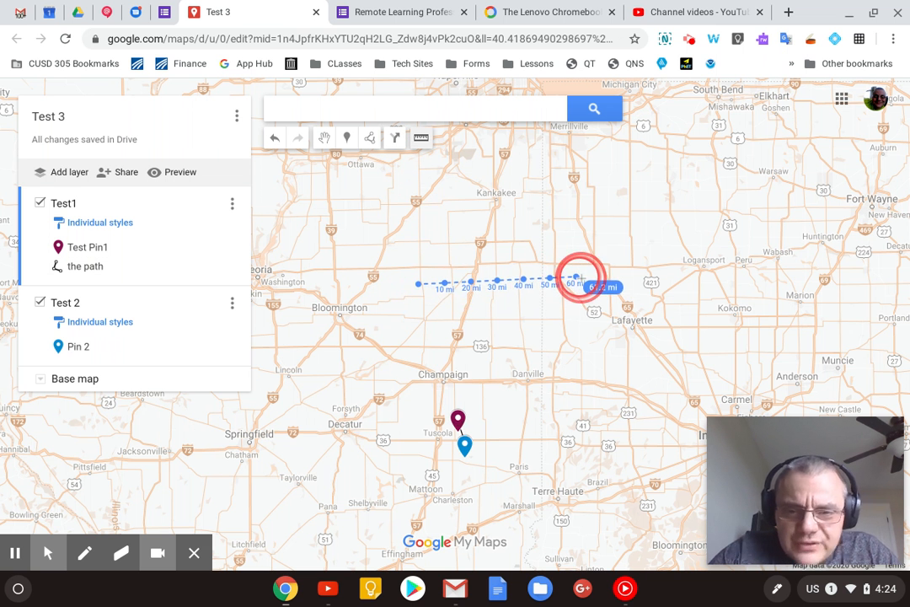
left_click(630, 282)
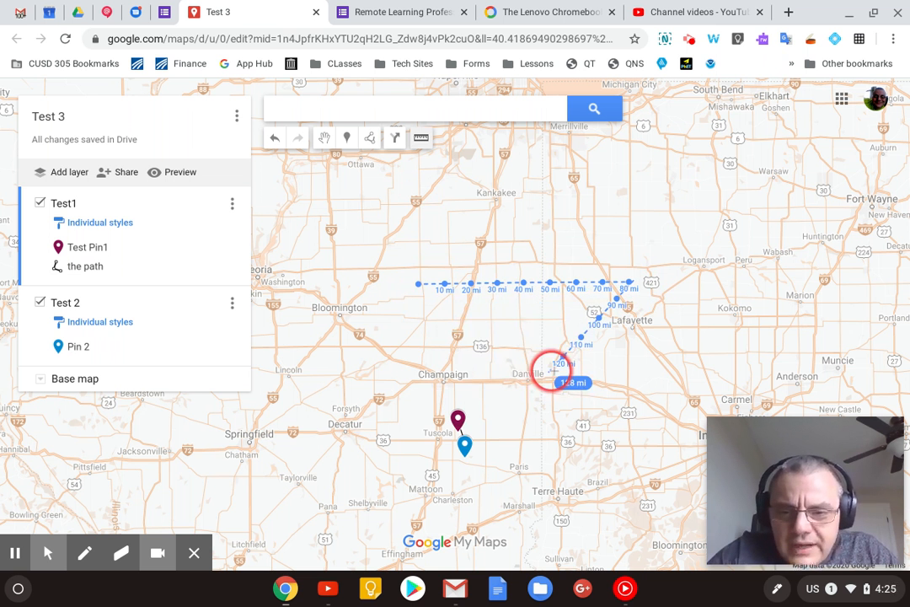
left_click(546, 368)
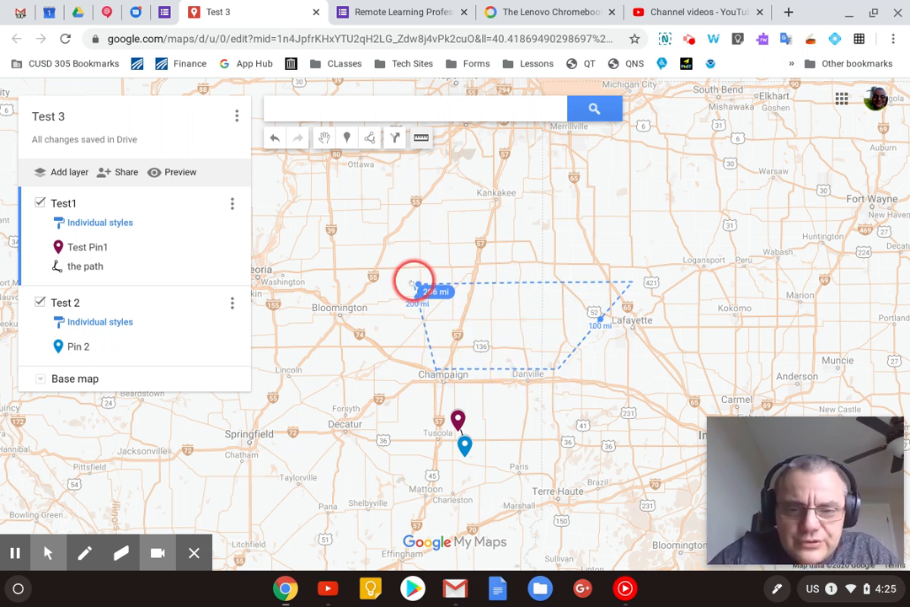
left_click(418, 285)
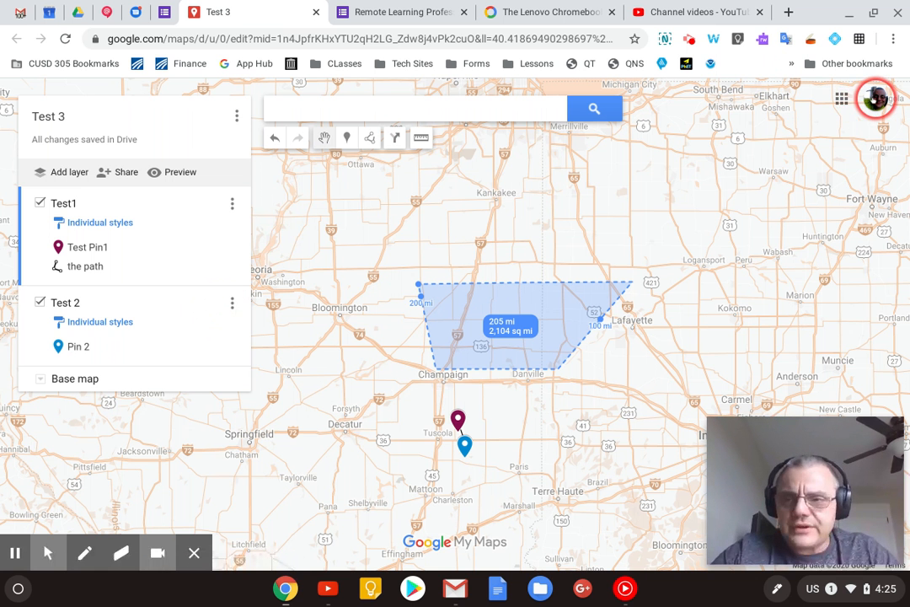
left_click(874, 100)
left_click(197, 262)
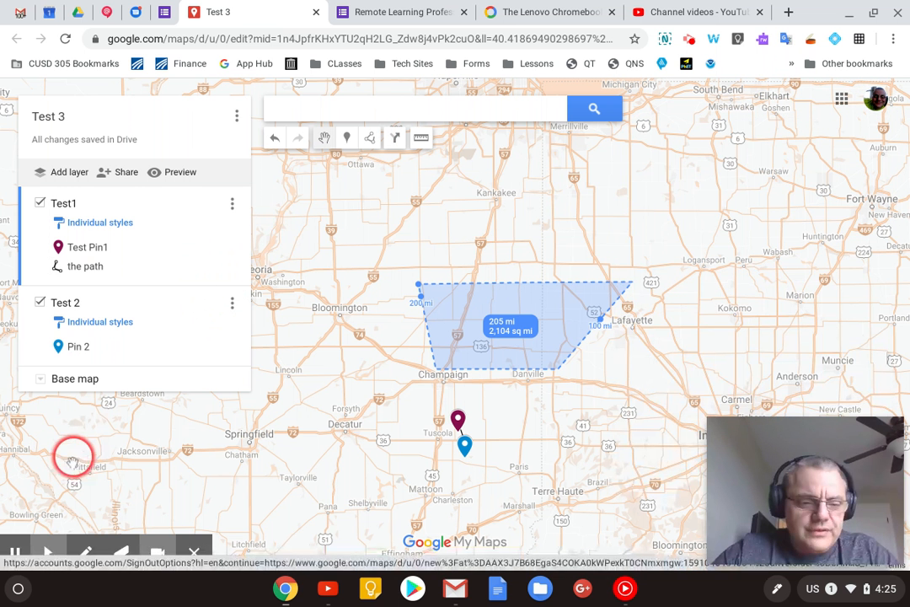